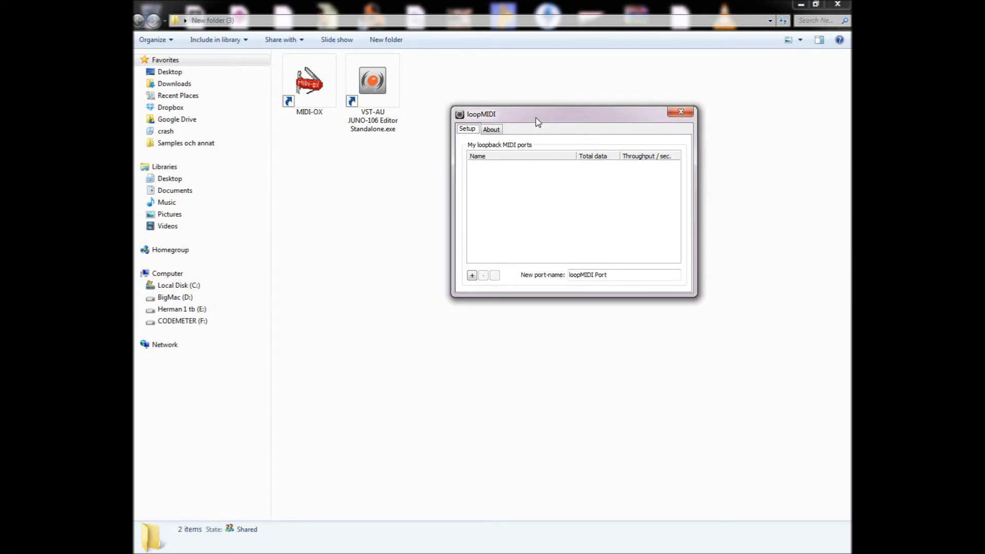
Create a loopback MIDI port named Juno 106 in loopMIDI.
drag(536, 118, 550, 135)
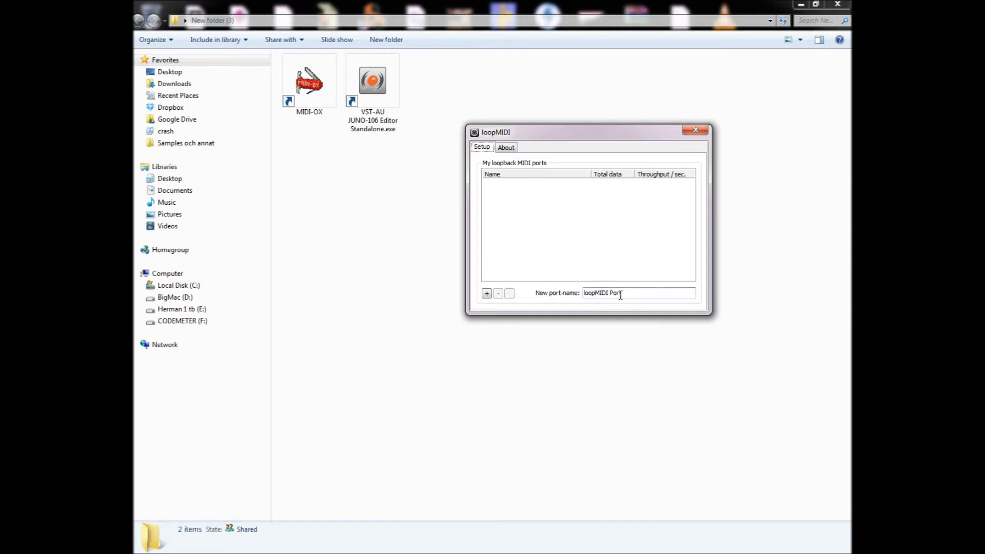
drag(632, 294, 449, 254)
drag(528, 134, 534, 128)
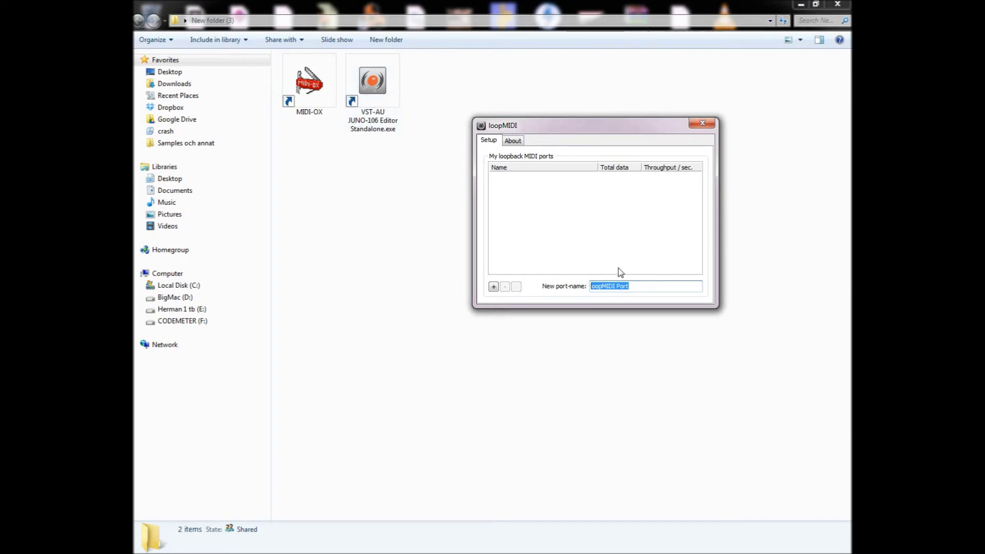
text(Juno 106)
click(493, 286)
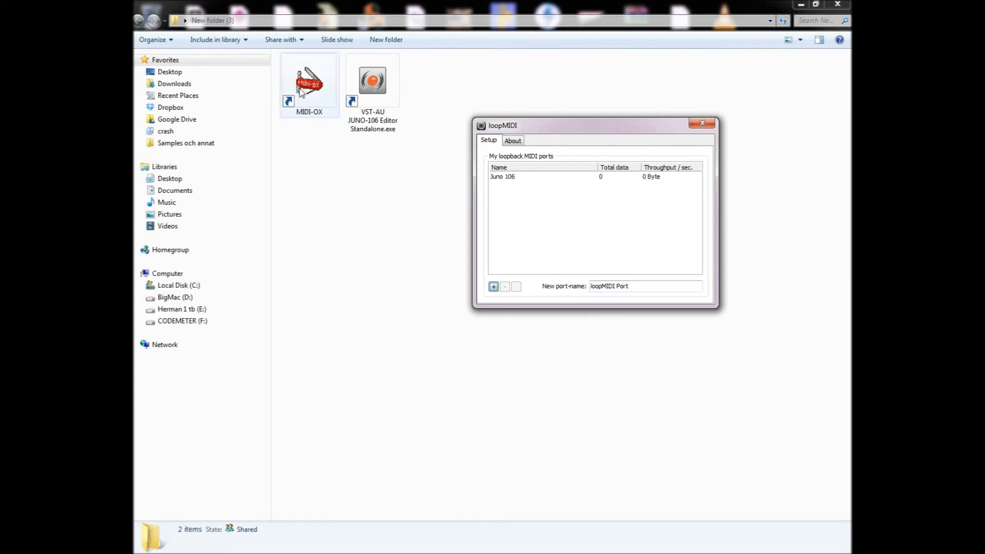
Launch MIDI-OX and select Juno 106 as its MIDI input, with TC Near and Juno 106 as MIDI outputs.
double_click(310, 91)
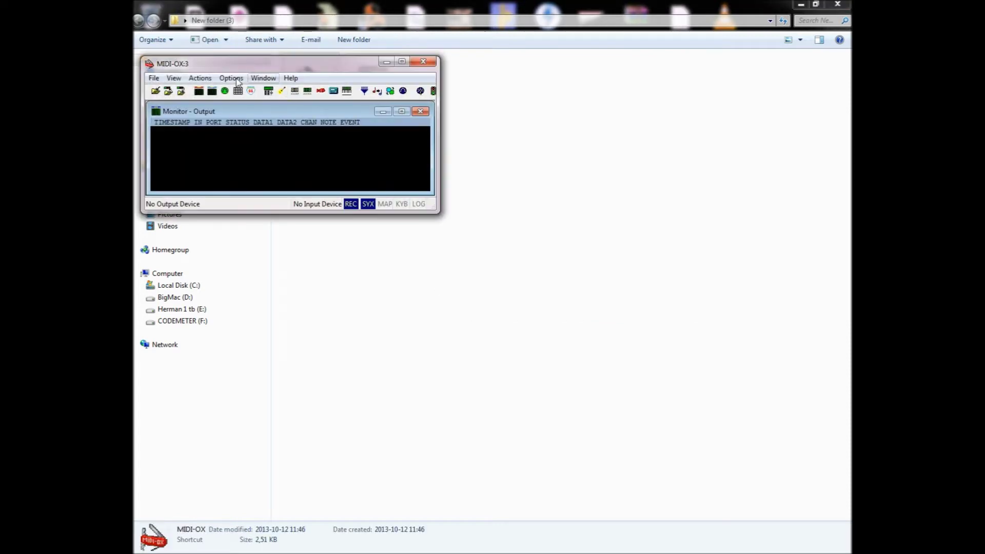
drag(439, 213, 699, 381)
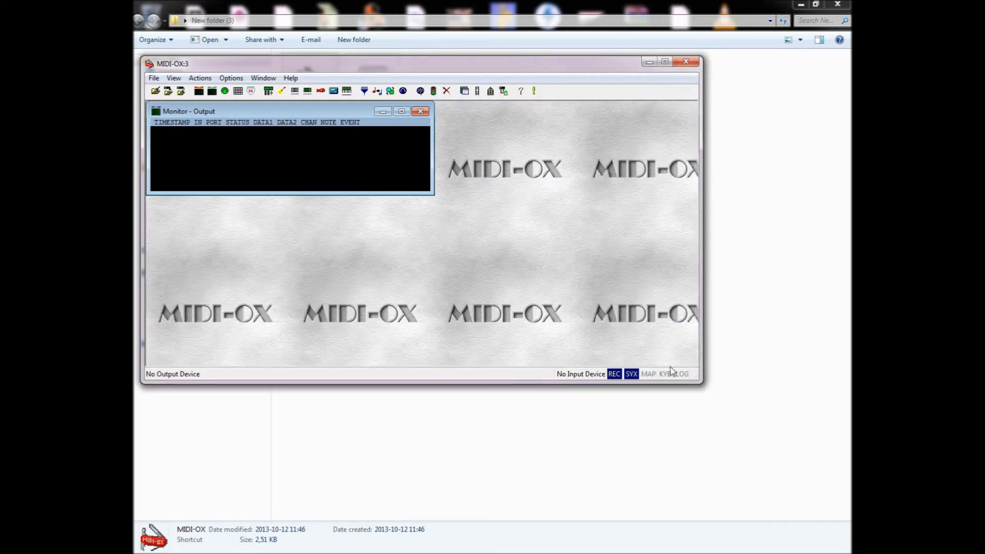
click(263, 78)
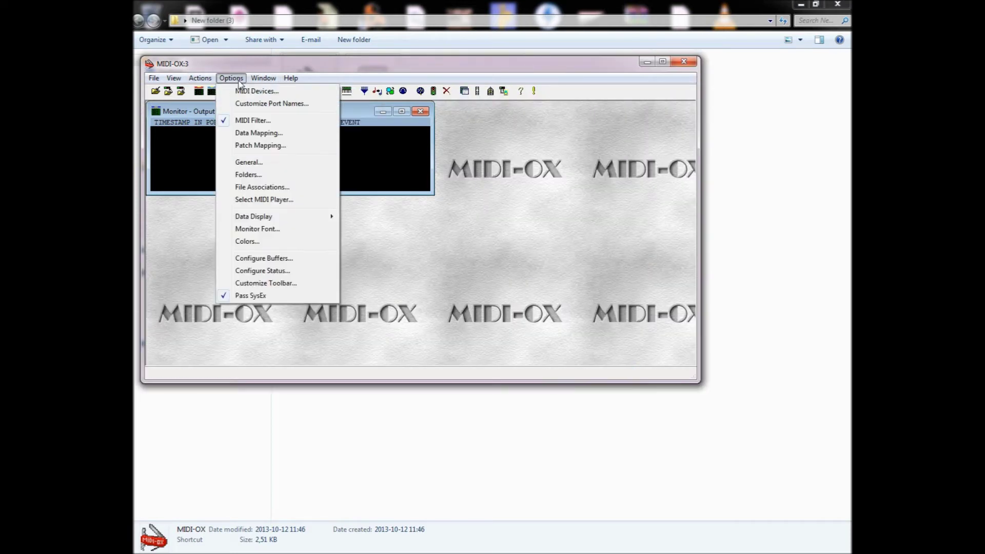
click(257, 90)
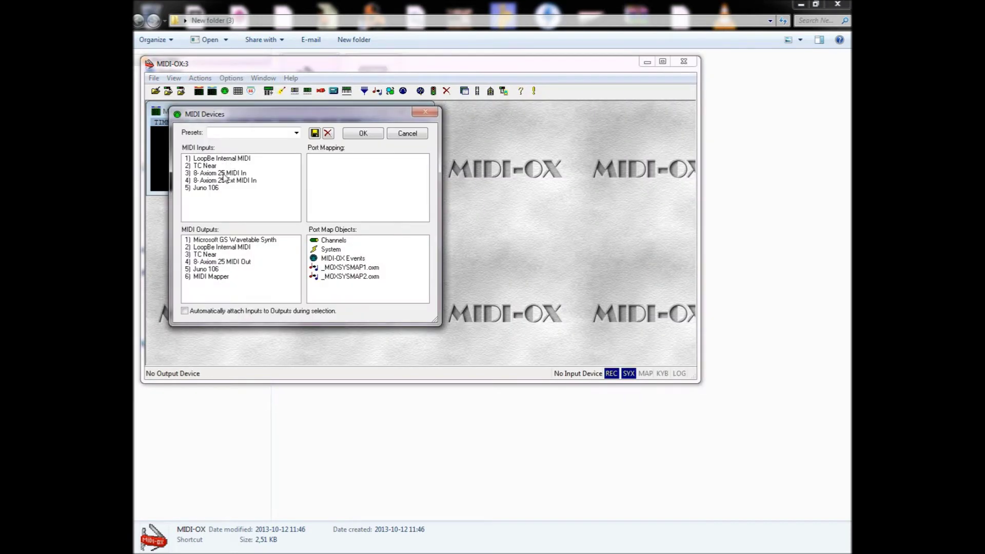
click(205, 189)
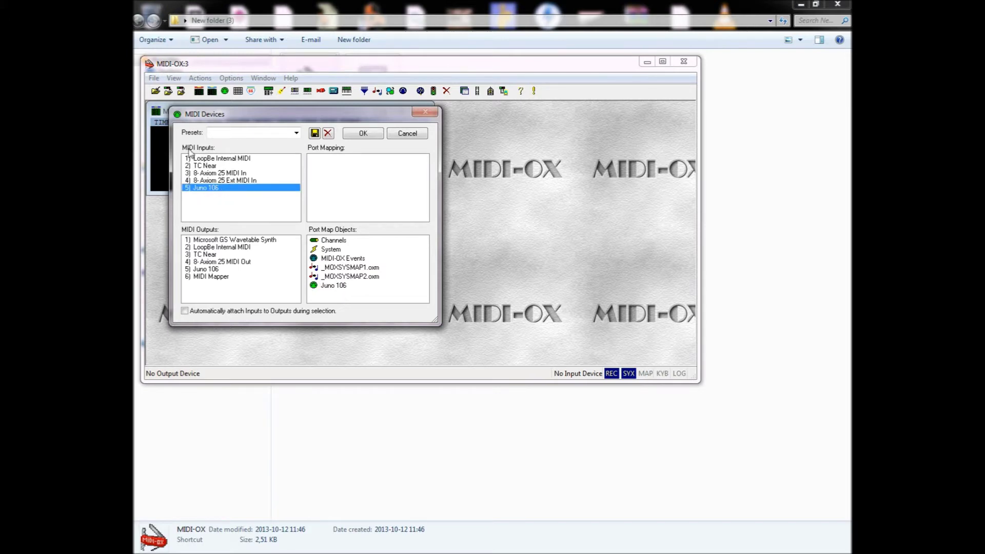
click(212, 255)
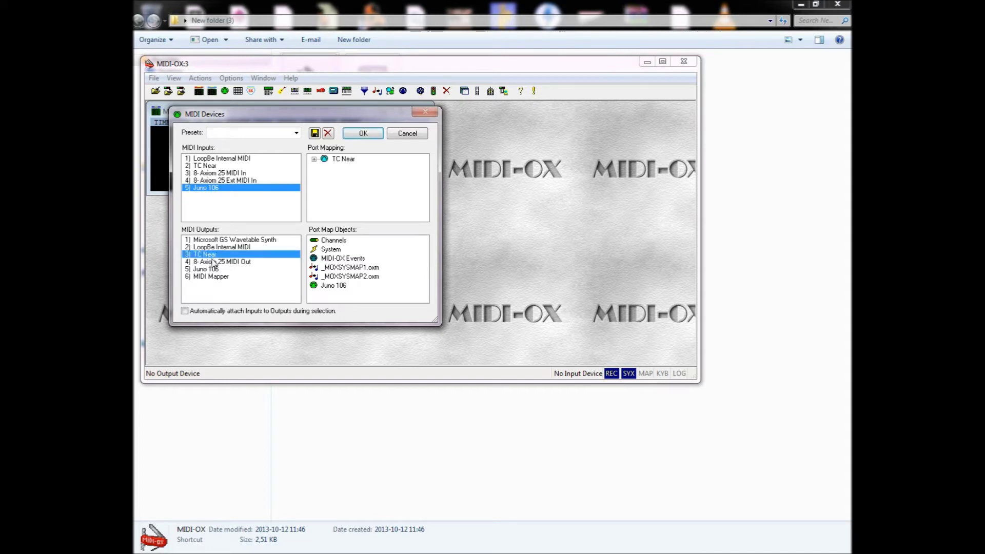
click(208, 269)
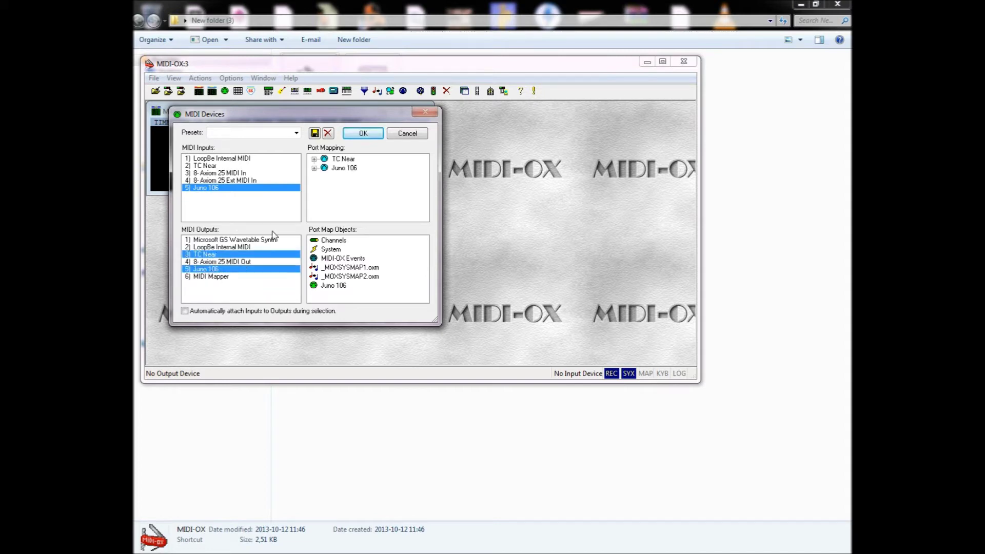
click(359, 134)
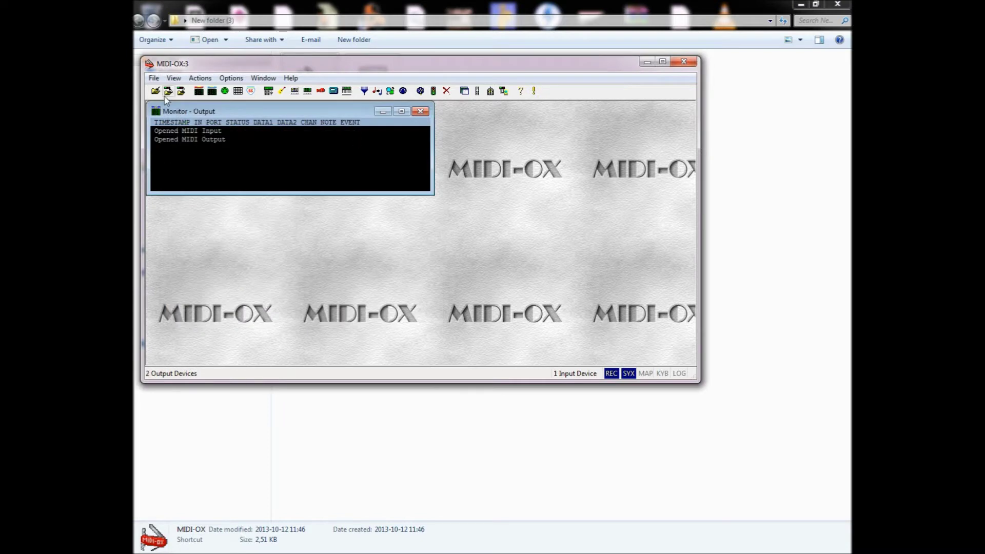
Route the Juno 106 input port to the TC Near output port in the MIDI port routings.
click(174, 77)
mouse_move(200, 80)
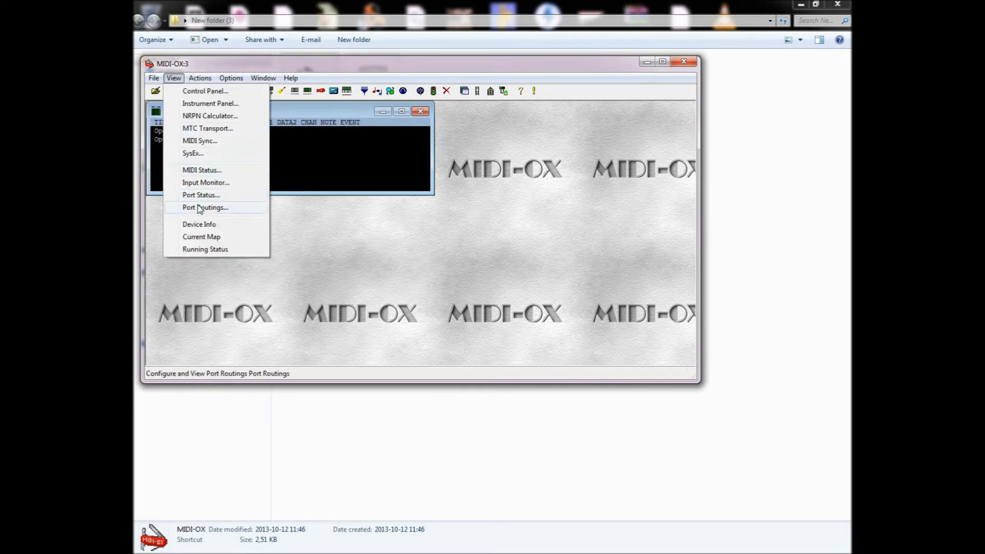
click(200, 207)
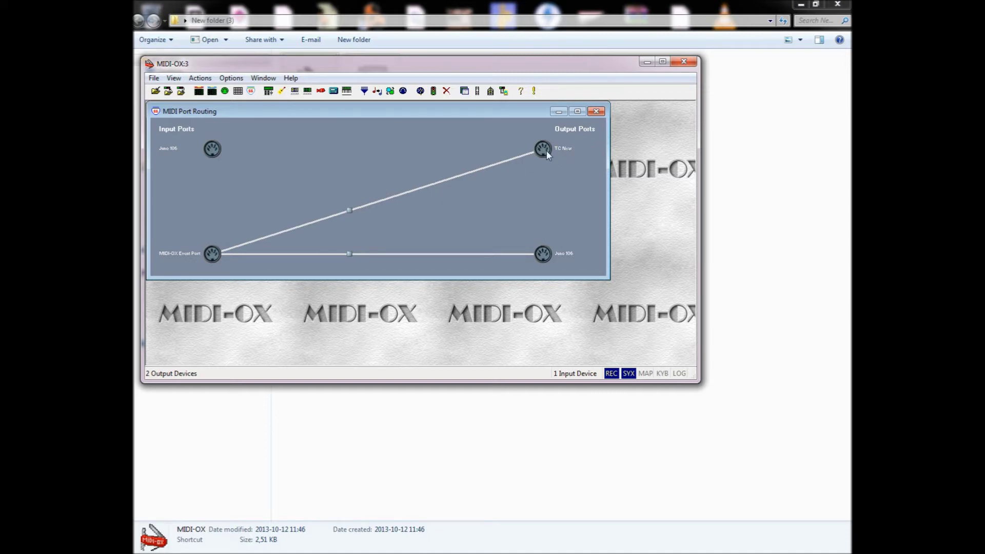
drag(215, 150, 542, 148)
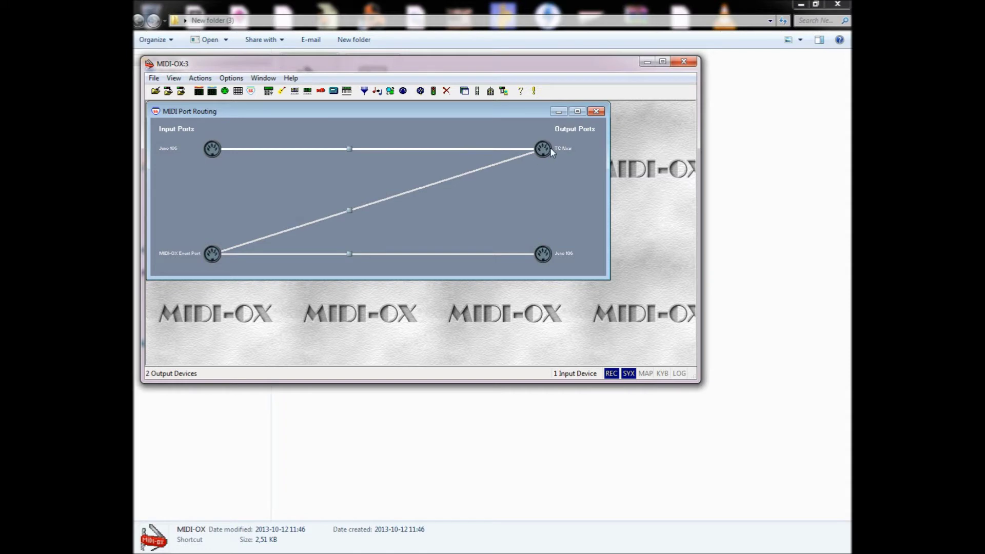
Return to the shortcuts folder and launch the VST-AU JUNO-106 Editor Standalone.
click(785, 213)
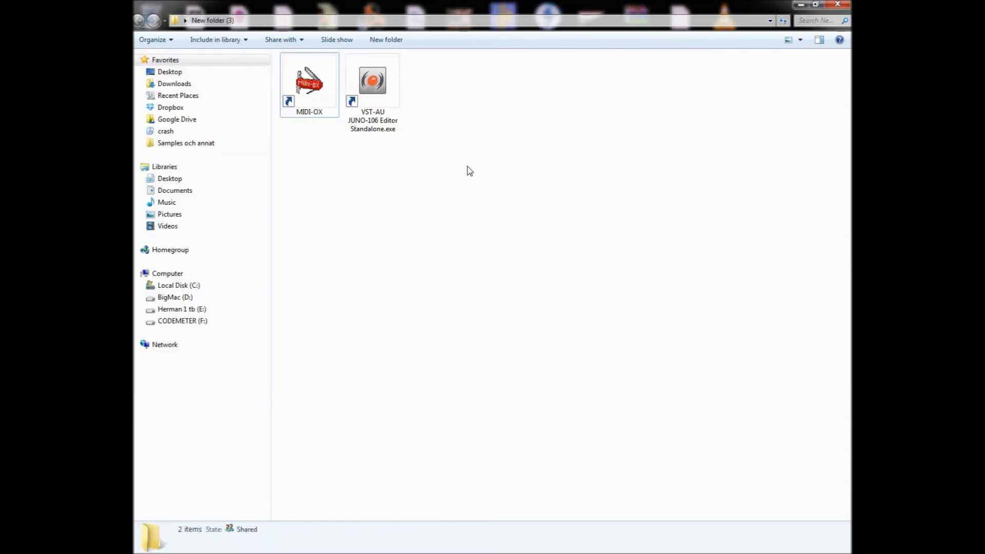
click(374, 83)
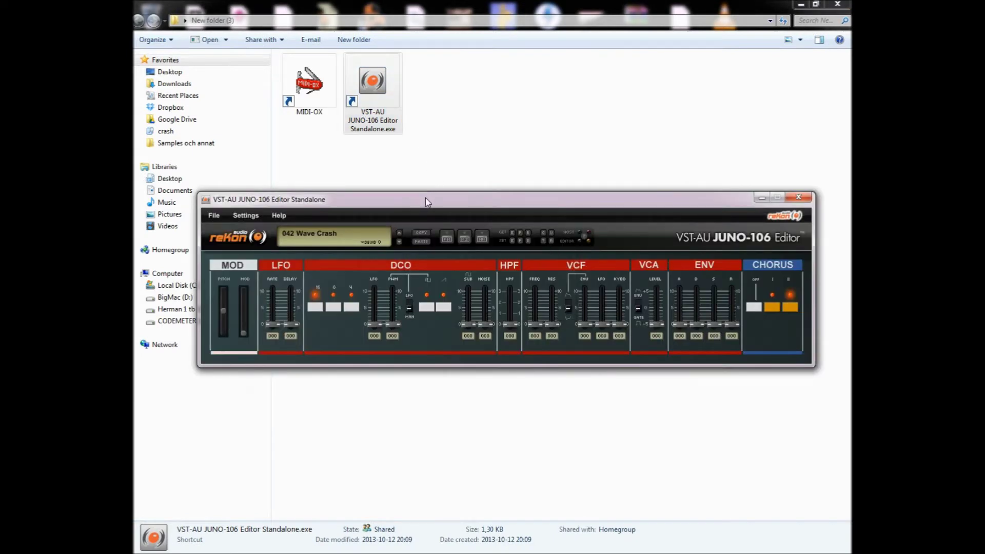
drag(425, 198, 427, 172)
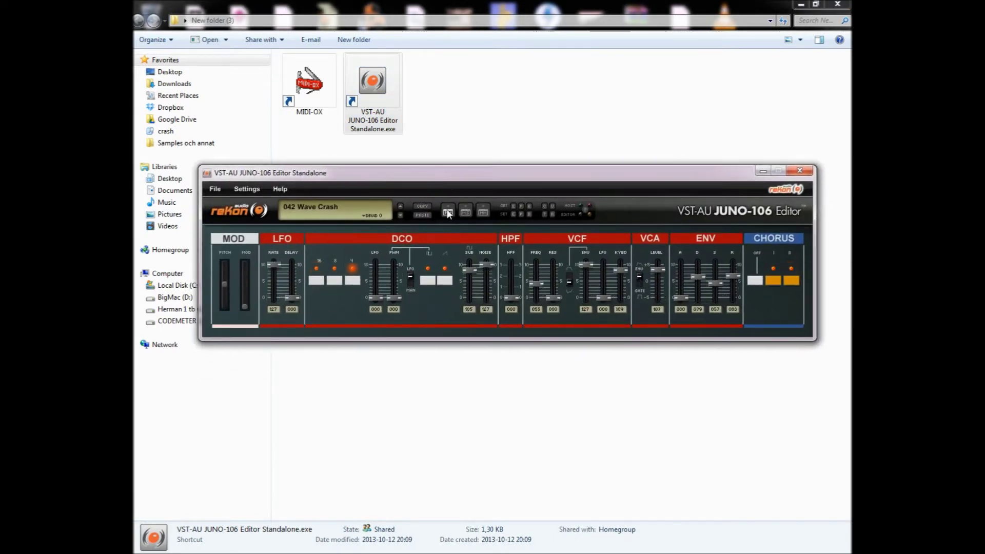
Select ASIO TC Near as the audio device in the editor's device settings.
click(248, 190)
click(252, 204)
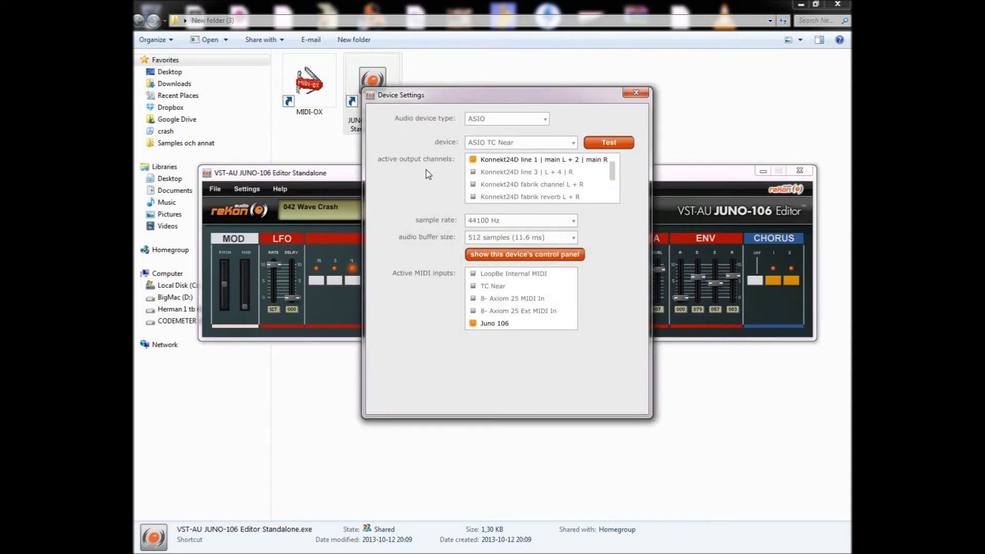
drag(496, 102, 552, 121)
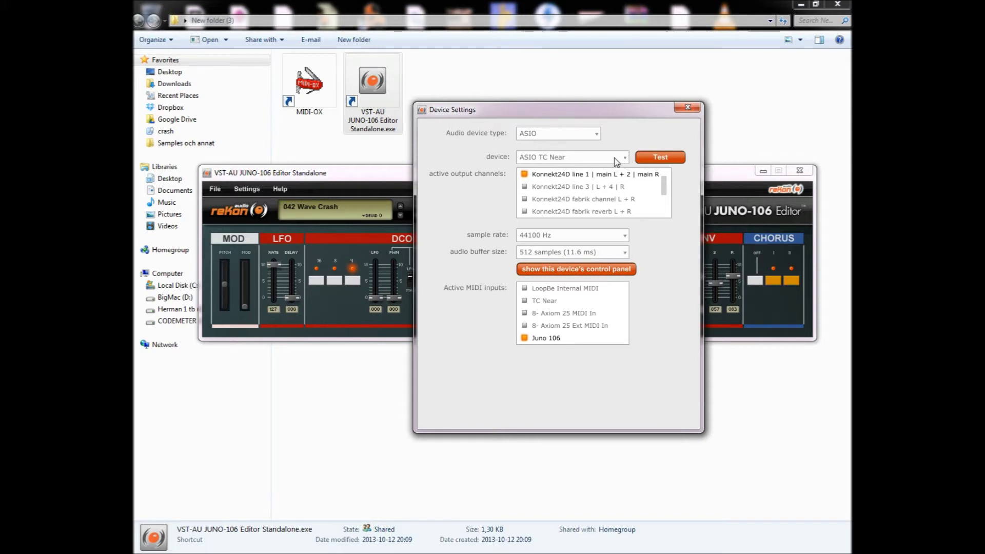
click(599, 157)
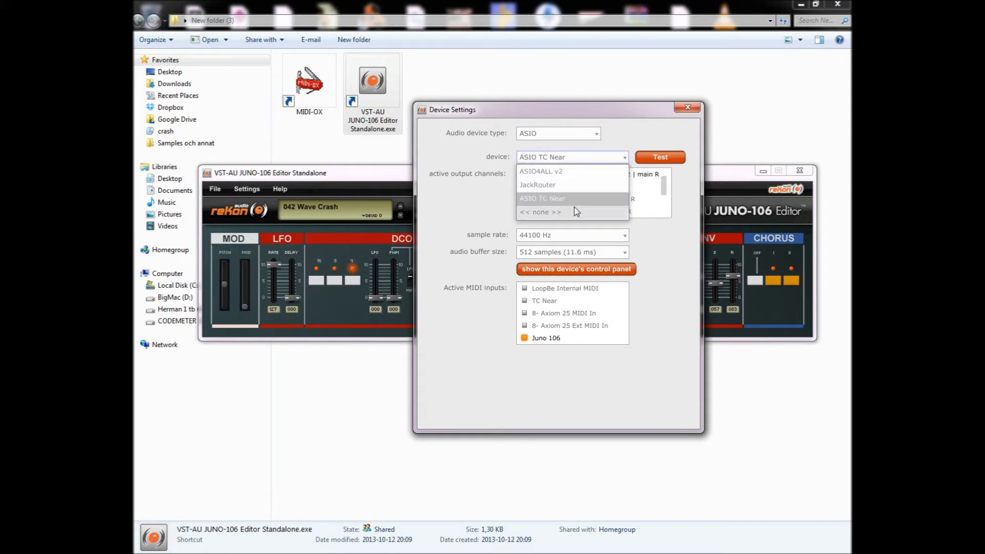
click(544, 204)
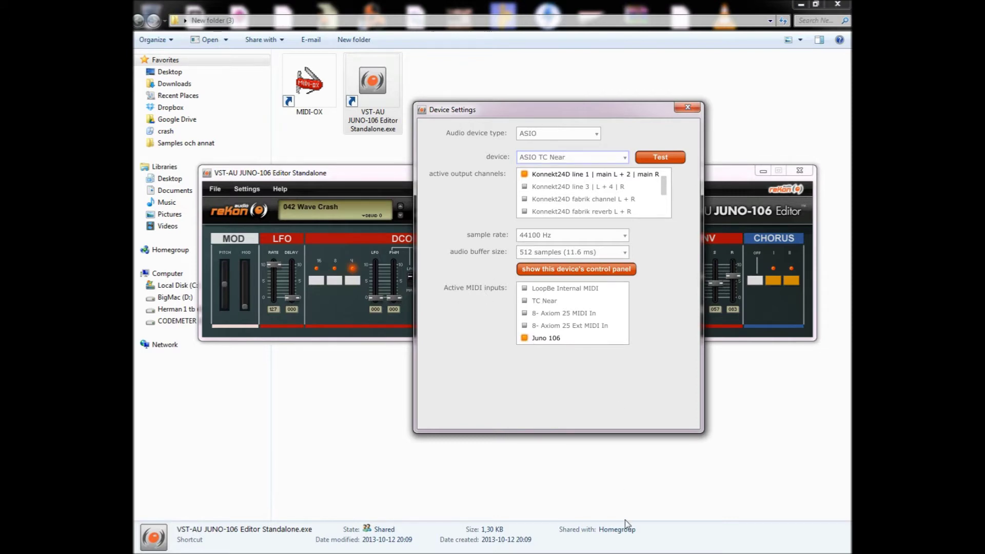
Check the port list in the loopMIDI window, then close it and the editor's device settings.
drag(552, 125, 238, 125)
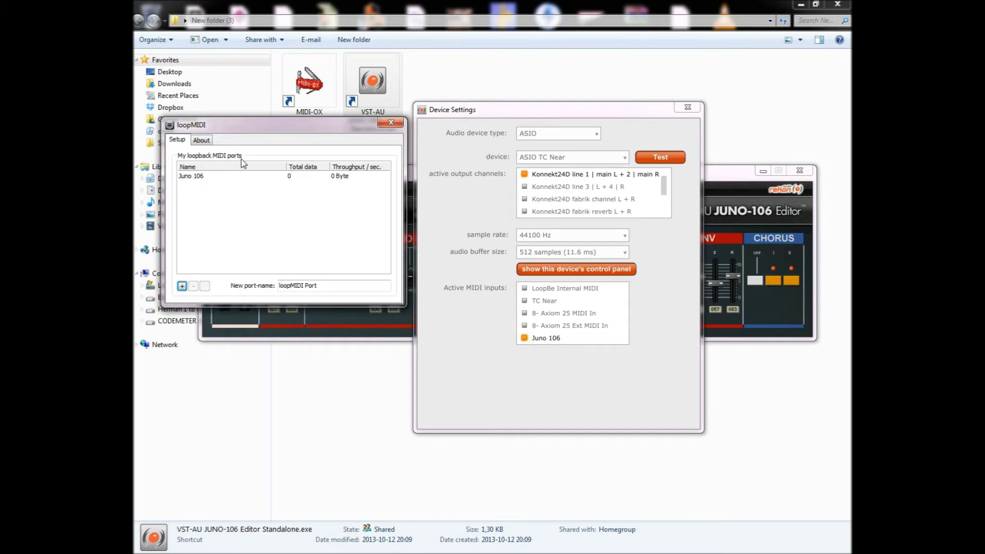
click(389, 123)
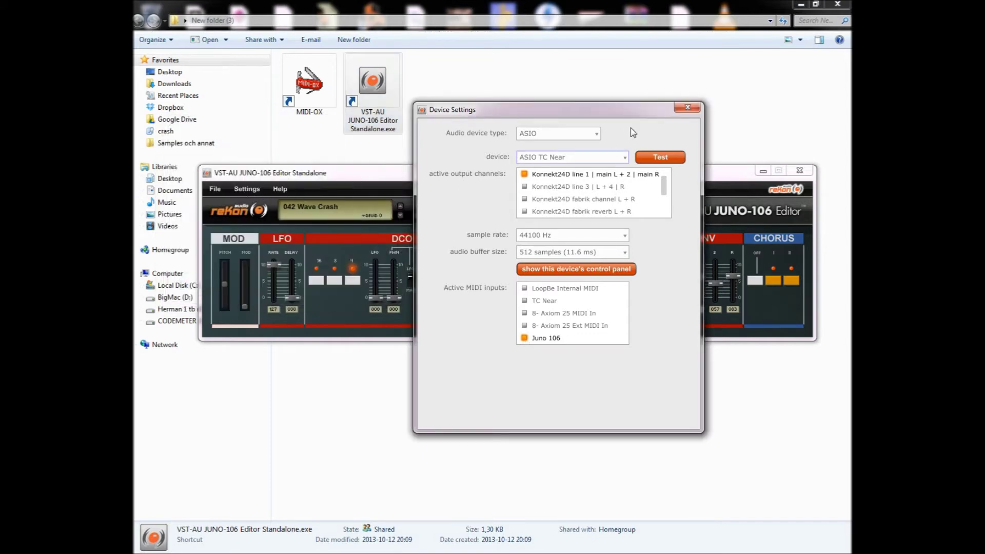
click(687, 107)
In the editor's MIDI setup, choose TC Near as the Editor MIDI In port, pick its MIDI channel and close the setup.
click(247, 189)
mouse_move(279, 188)
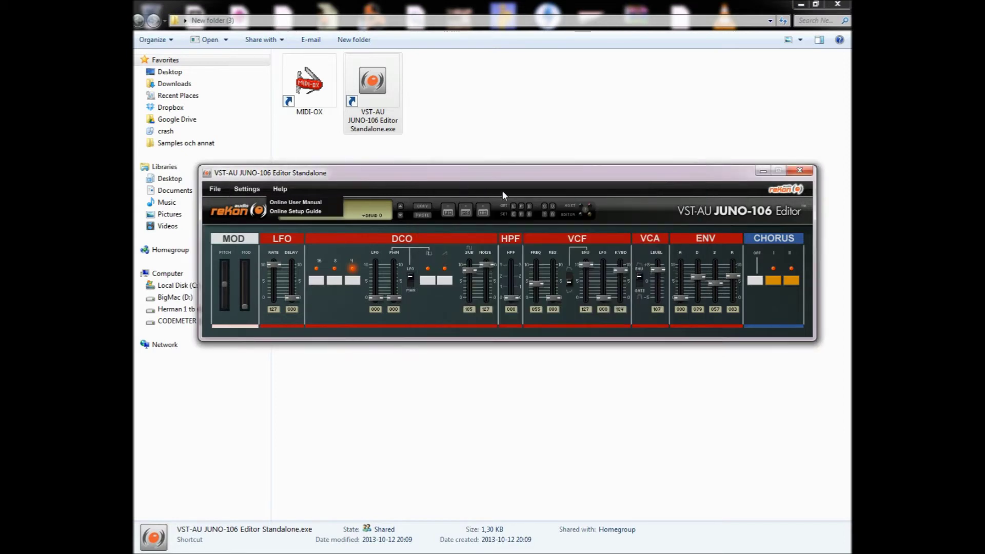
click(463, 209)
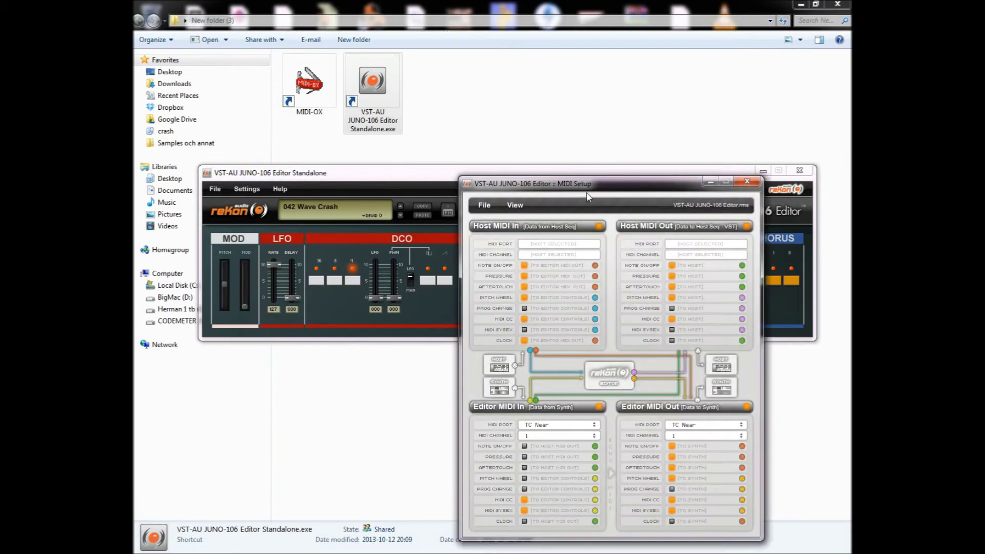
drag(587, 191, 547, 119)
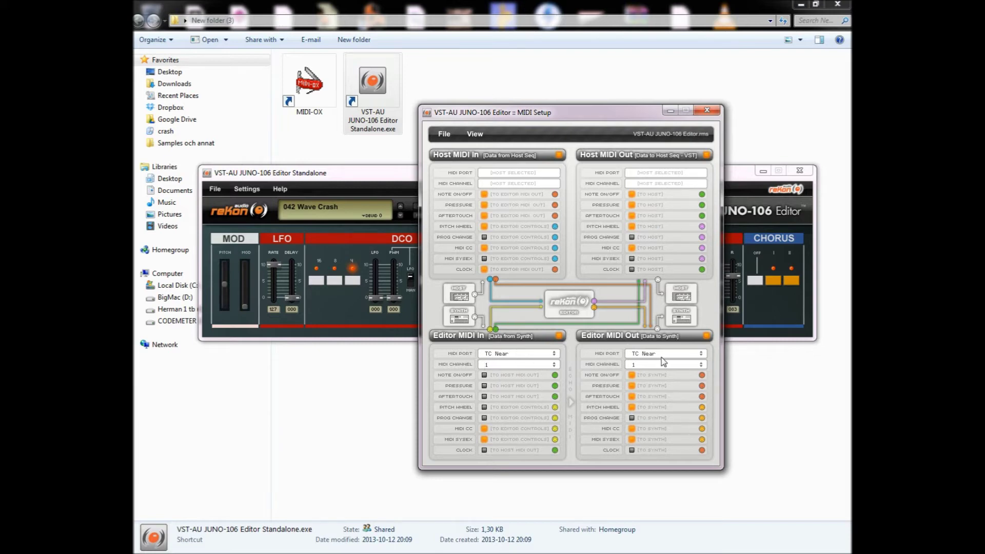
click(539, 354)
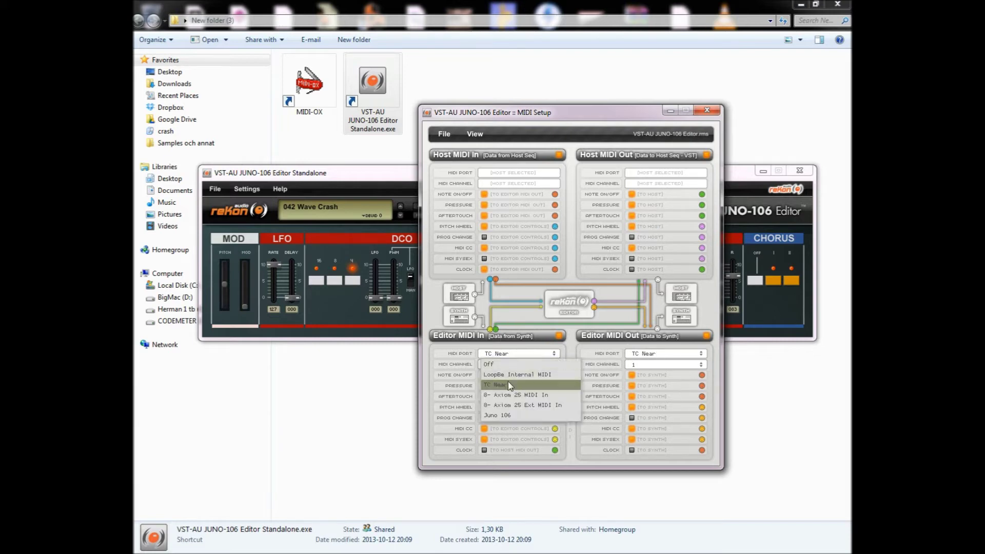
click(491, 386)
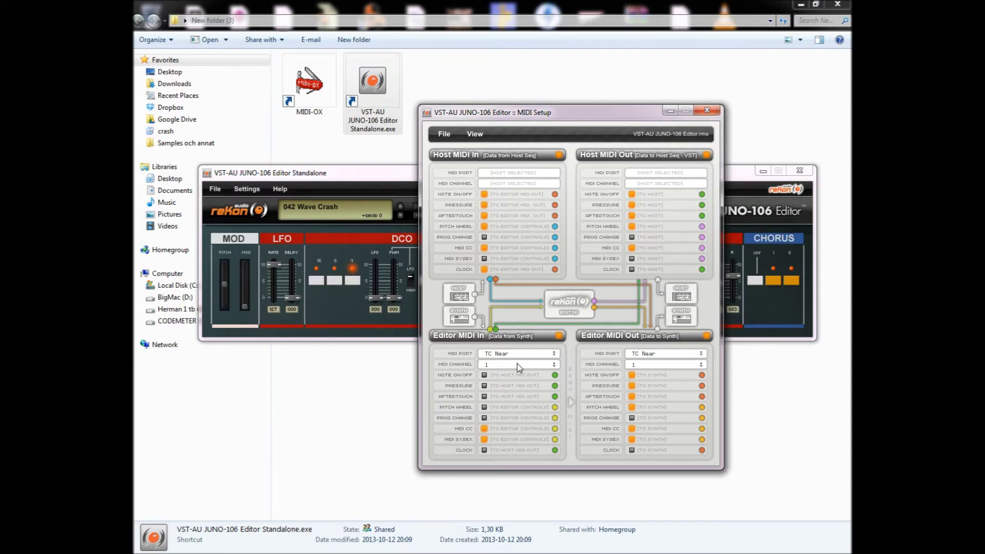
click(494, 365)
click(496, 377)
click(710, 111)
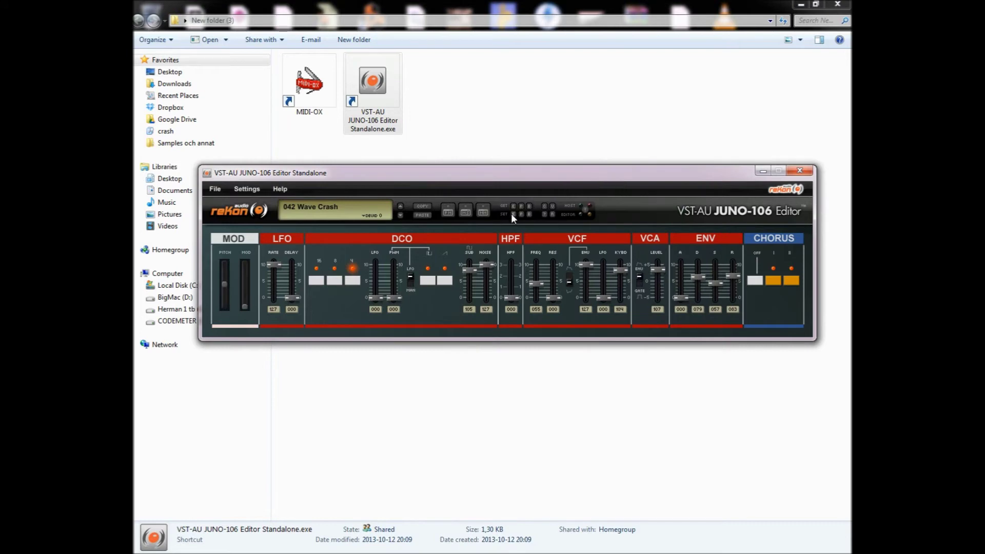
Open the editor's MIDI monitor and place it below the synth controls to watch incoming and outgoing SysEx data.
click(484, 208)
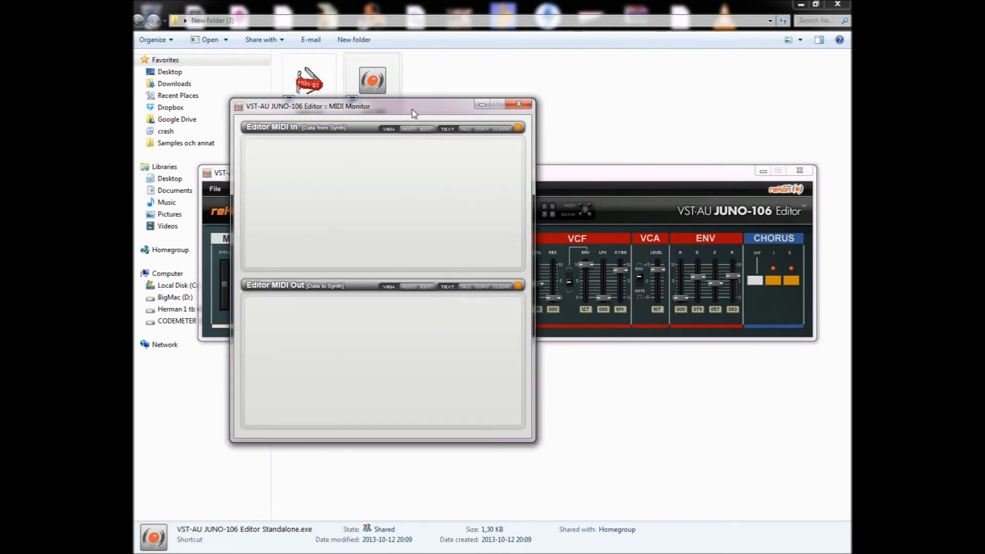
drag(414, 112, 509, 106)
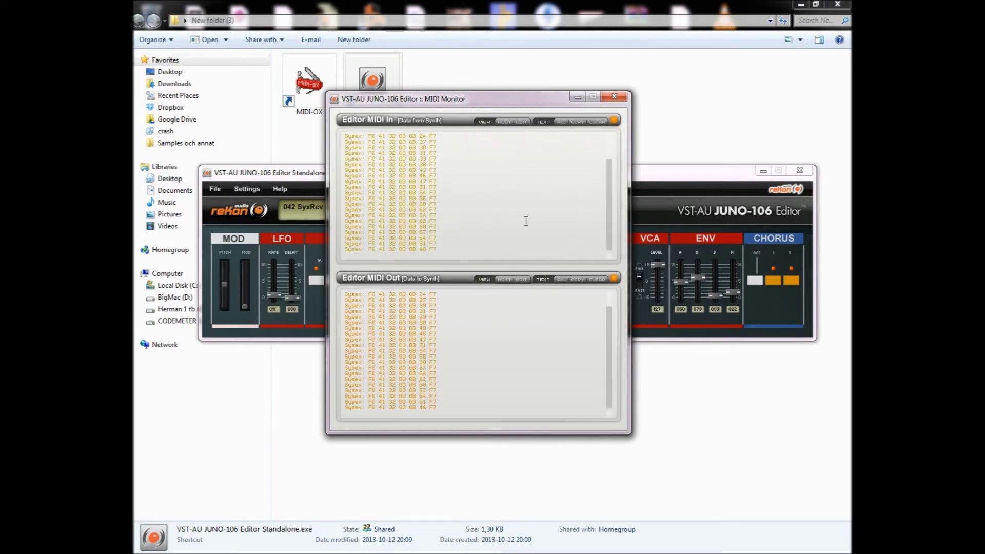
drag(508, 100, 551, 326)
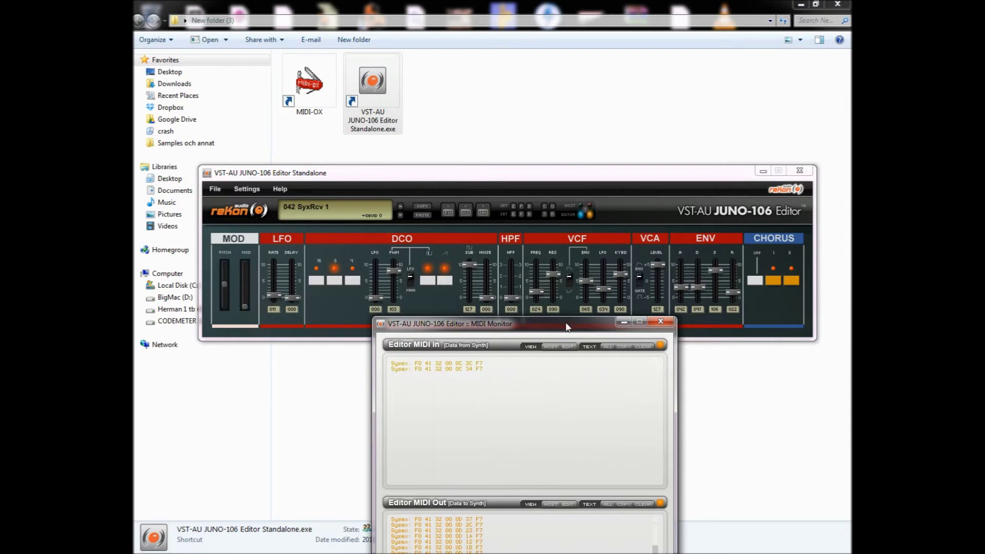
drag(552, 327, 582, 328)
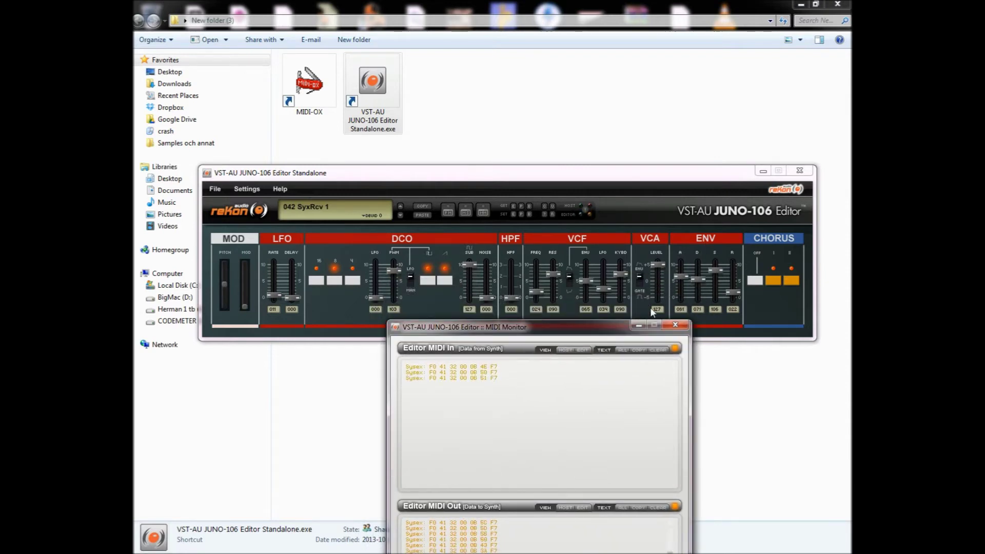
Set the VCF section's frequency to 57, resonance to 75, envelope amount to 48 and LFO amount to 71.
mouse_move(553, 275)
mouse_down()
mouse_move(555, 290)
mouse_move(562, 275)
mouse_move(550, 277)
mouse_up()
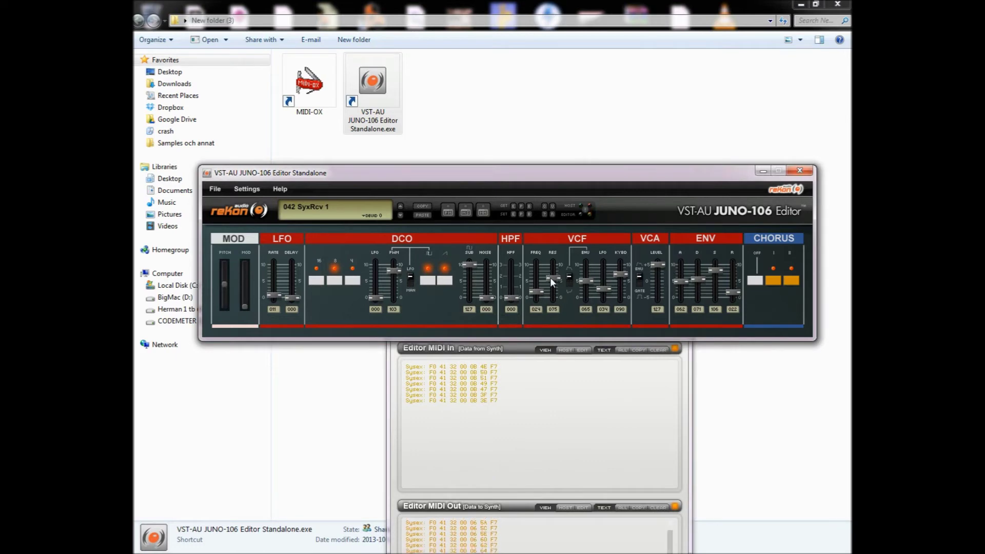
click(543, 347)
drag(543, 328, 376, 174)
mouse_move(585, 281)
mouse_down()
mouse_move(589, 291)
mouse_move(587, 270)
mouse_move(609, 297)
mouse_move(604, 280)
mouse_up()
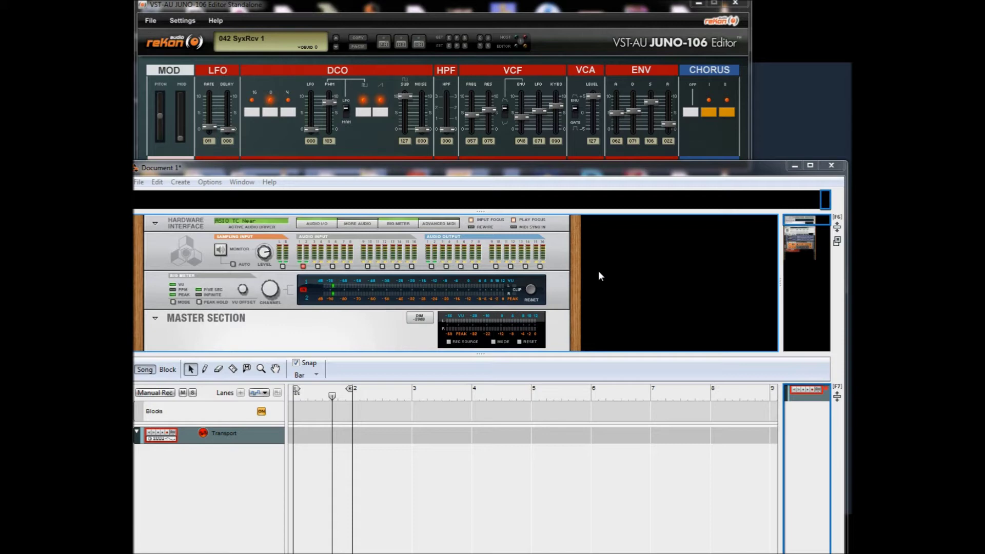
In Reason's rack, create an audio track and unfold its device to show the input settings.
right_click(628, 259)
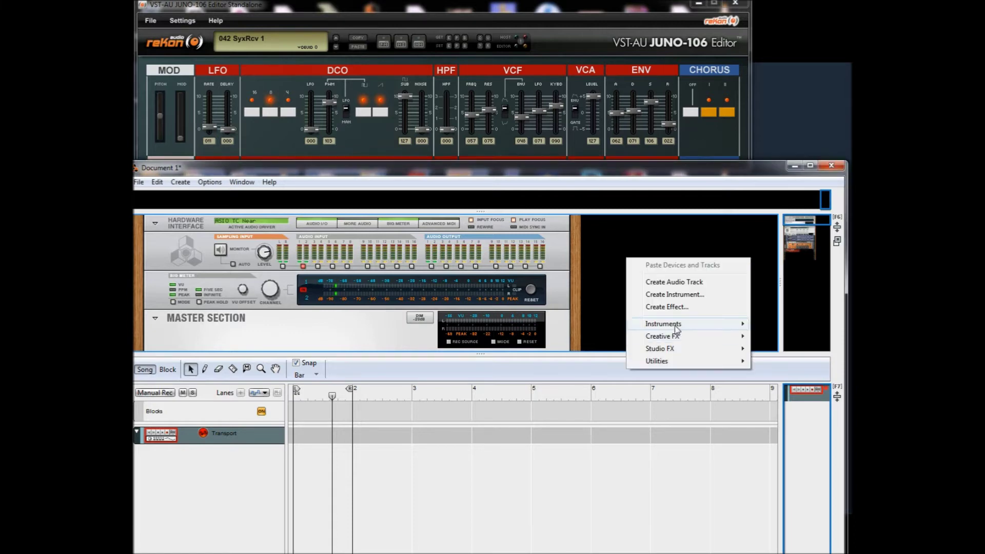
mouse_move(662, 360)
click(513, 175)
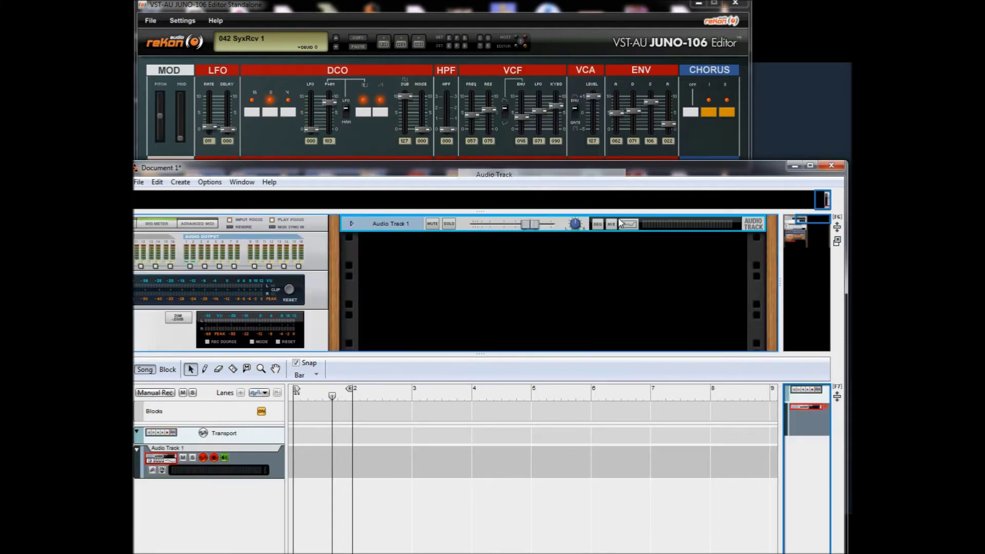
click(352, 224)
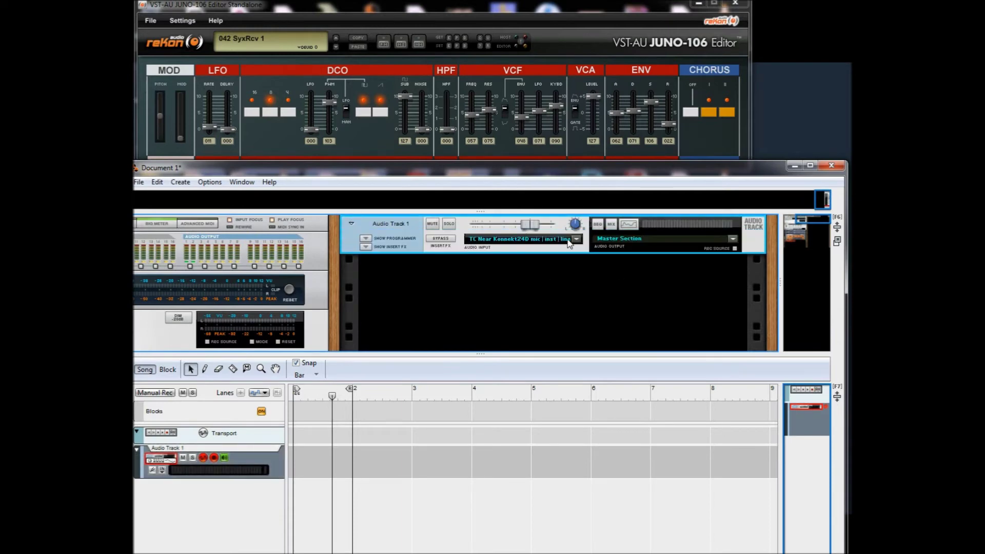
Switch Audio Track 1 to stereo input and select the TC Near Konnekt24D mic | inst | line pair as its source.
click(480, 247)
click(507, 261)
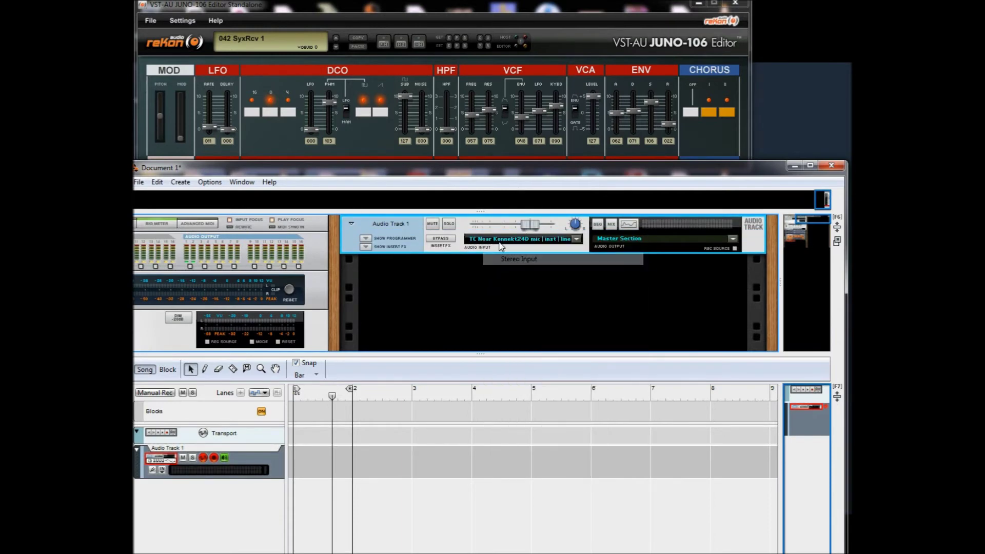
click(502, 245)
click(544, 291)
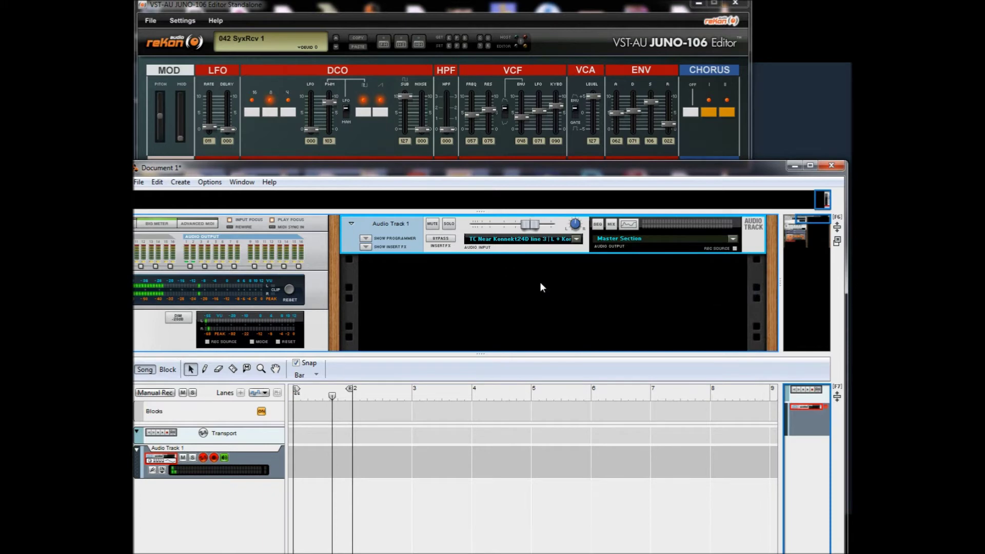
click(529, 238)
click(550, 272)
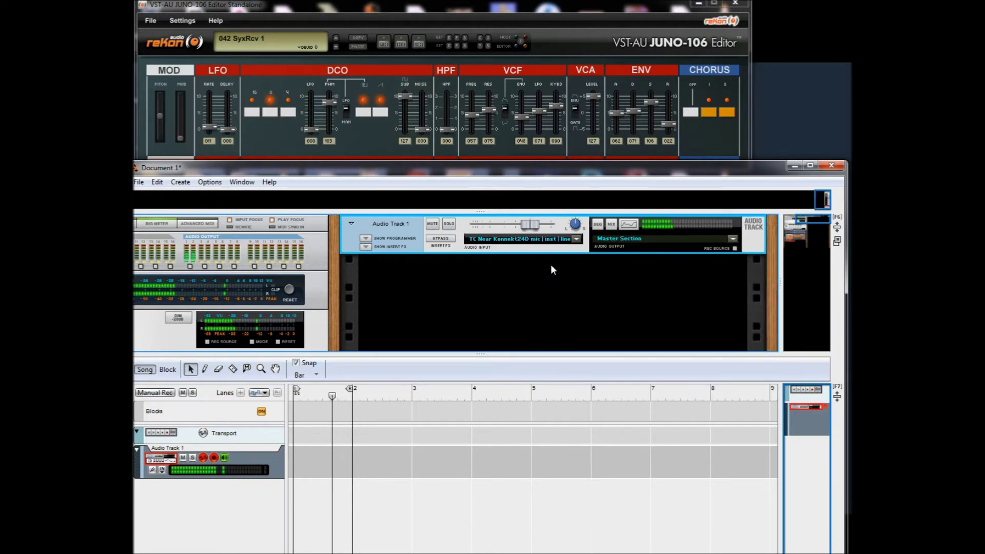
In the JUNO-106 Editor, set the VCF frequency to 29 and the resonance to 117.
click(474, 112)
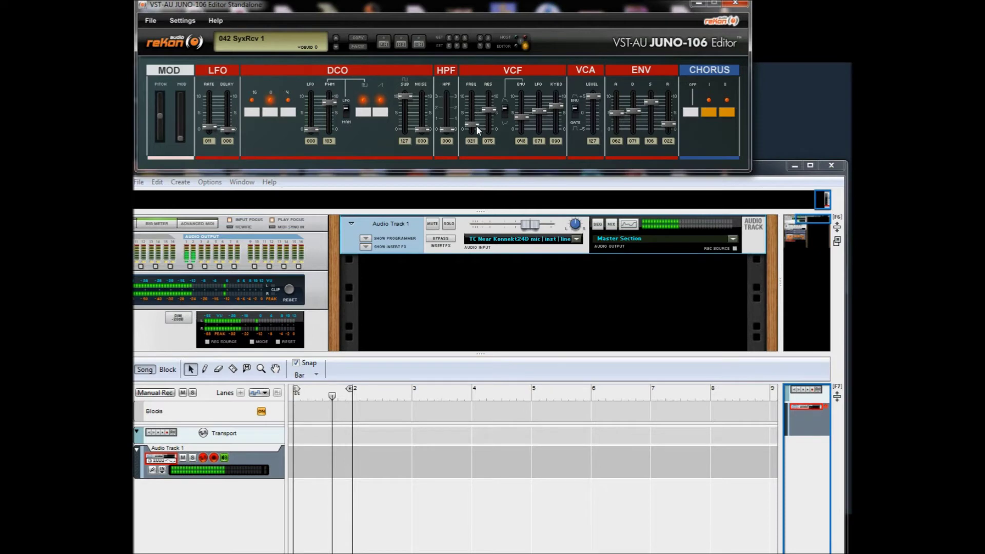
mouse_move(476, 125)
mouse_down()
mouse_move(472, 132)
mouse_move(490, 100)
mouse_move(478, 119)
mouse_up()
Add an External MIDI Instrument below the audio track in Reason's rack and select MME Juno-106 as its MIDI output.
right_click(476, 282)
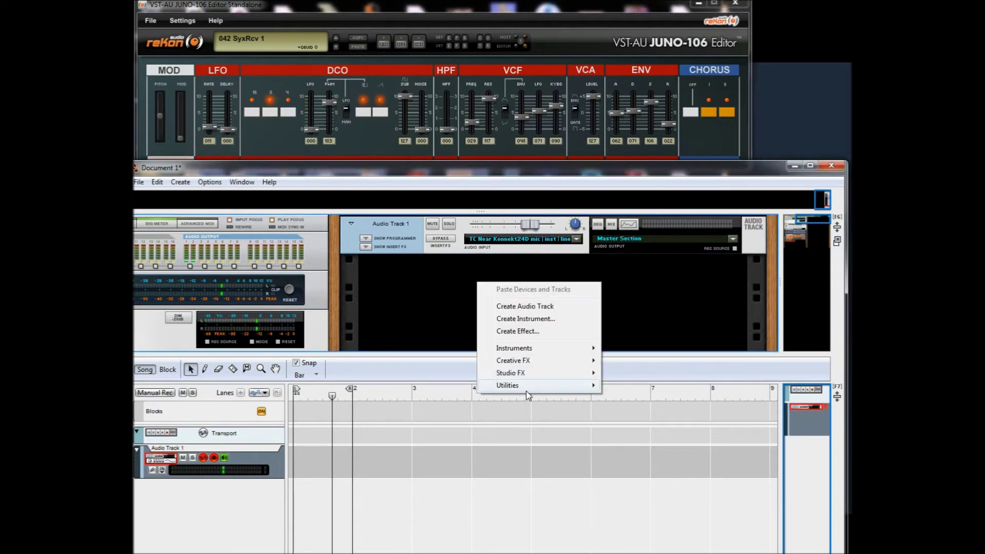
mouse_move(506, 393)
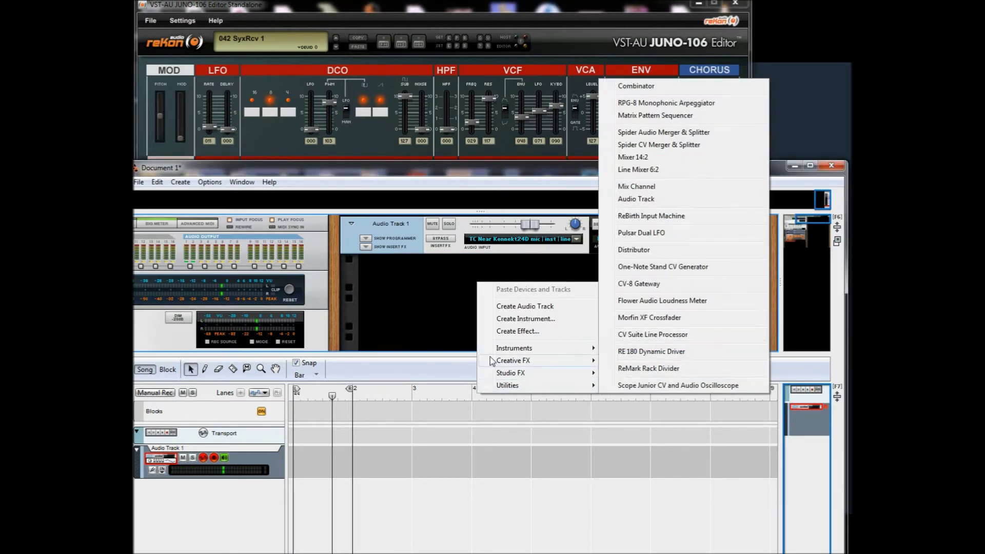
mouse_move(575, 347)
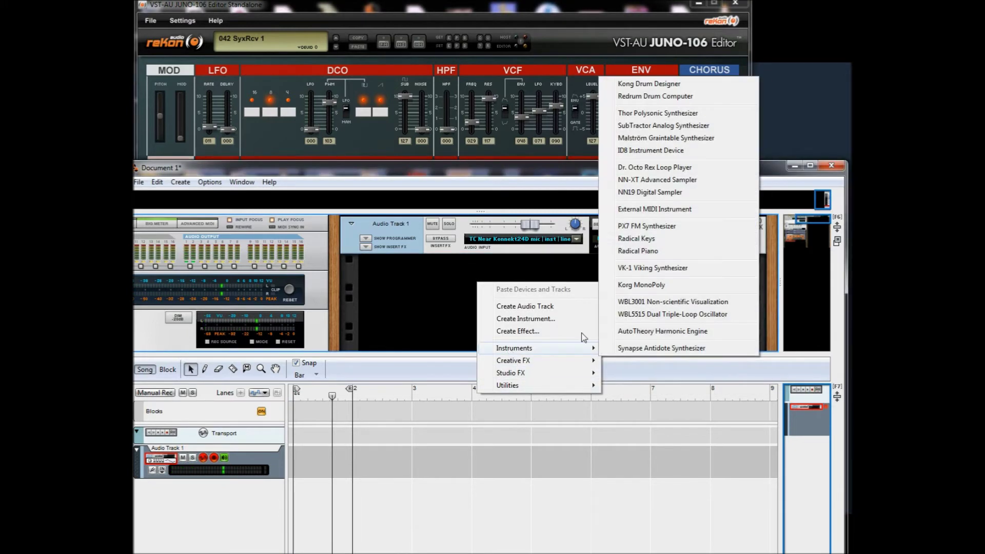
click(650, 210)
click(498, 285)
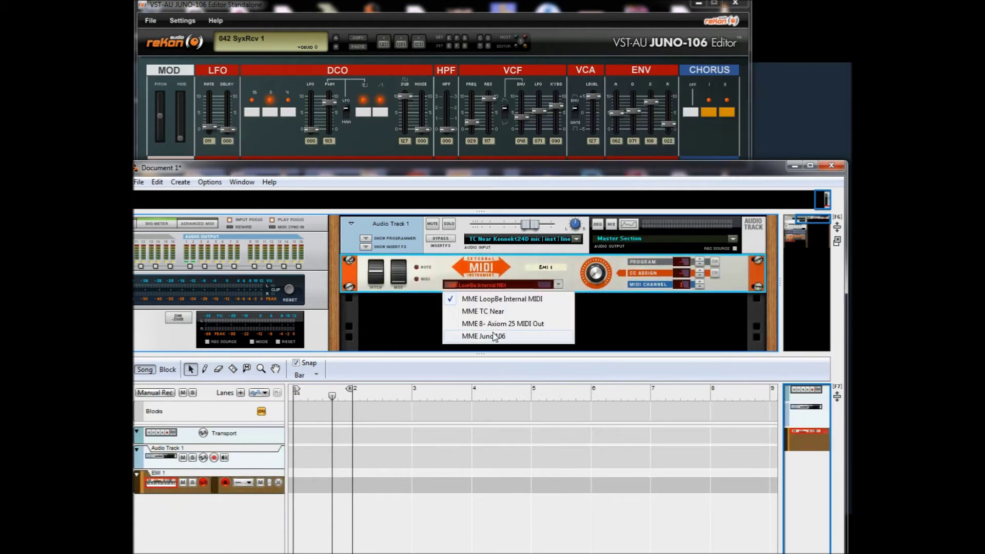
click(477, 337)
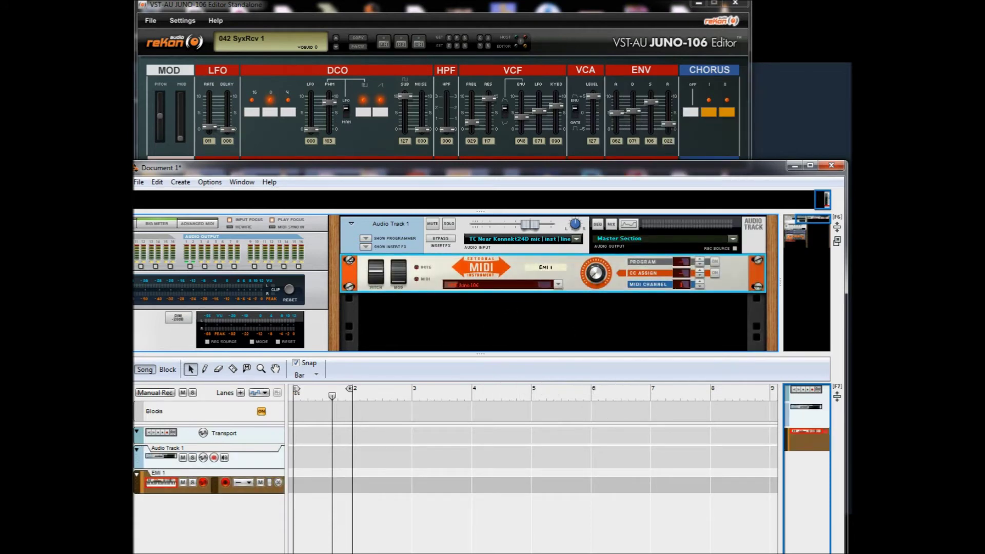
click(791, 553)
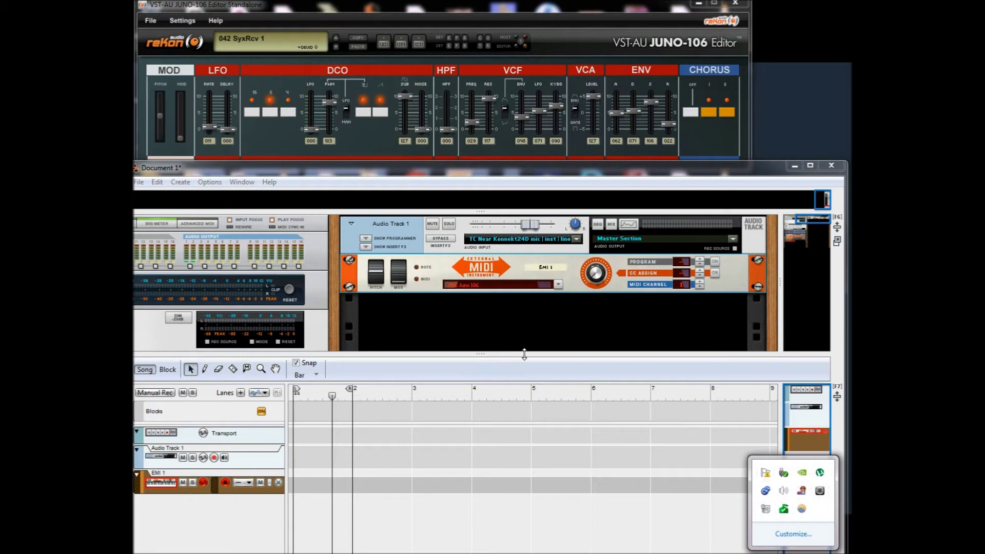
click(540, 305)
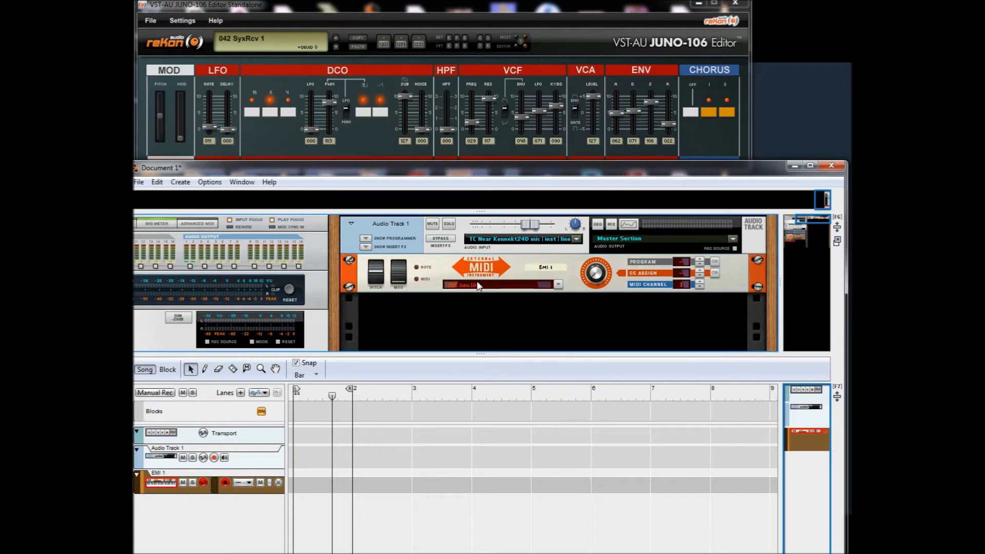
right_click(430, 303)
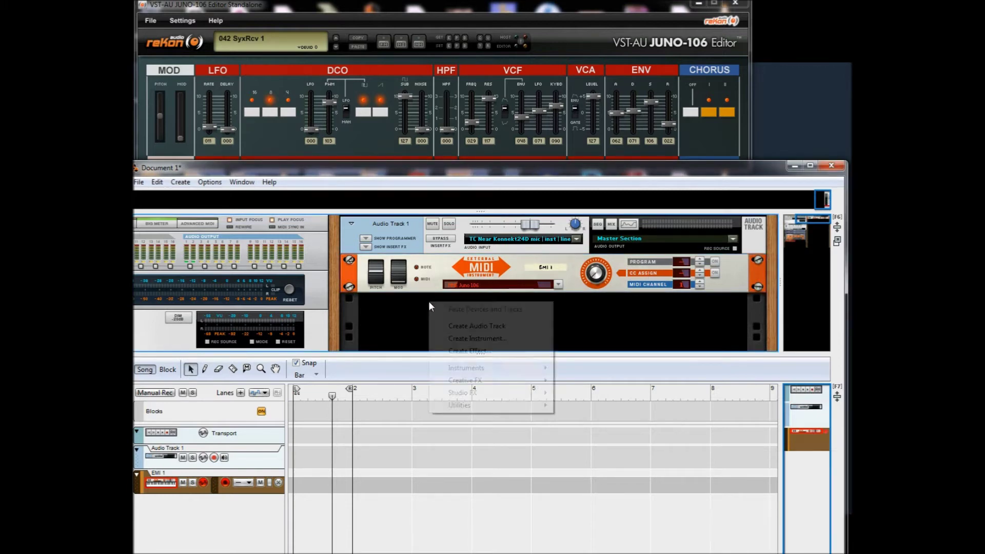
click(384, 313)
Add a Matrix Pattern Sequencer and cable its gate and note CV outputs to the External MIDI Instrument's gate and CV inputs.
key(Tab)
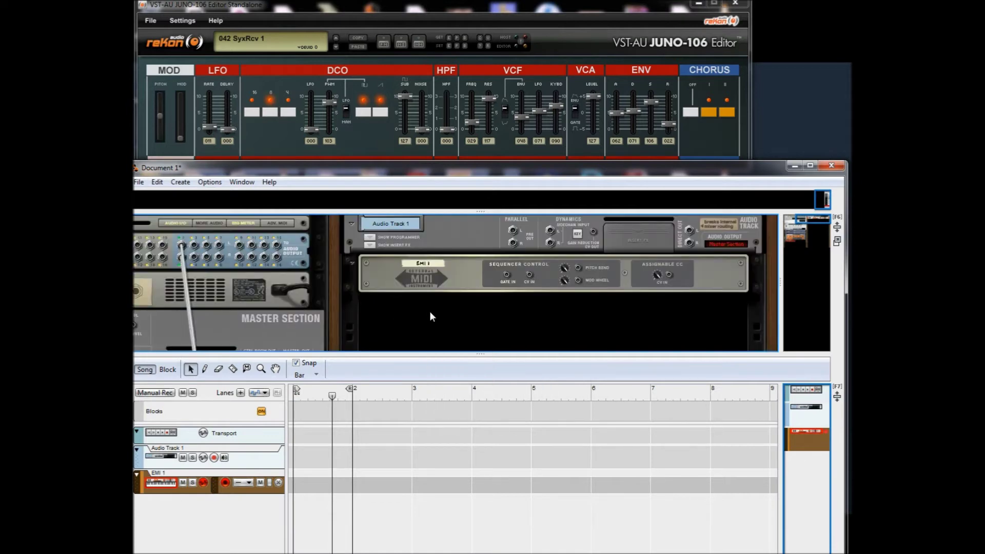
right_click(430, 312)
mouse_move(481, 413)
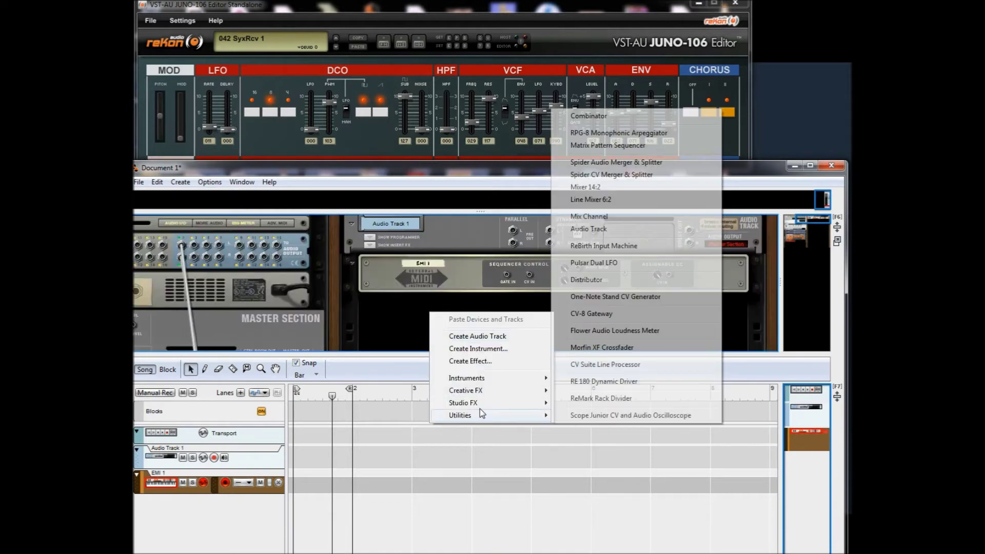
click(615, 147)
drag(430, 302, 507, 255)
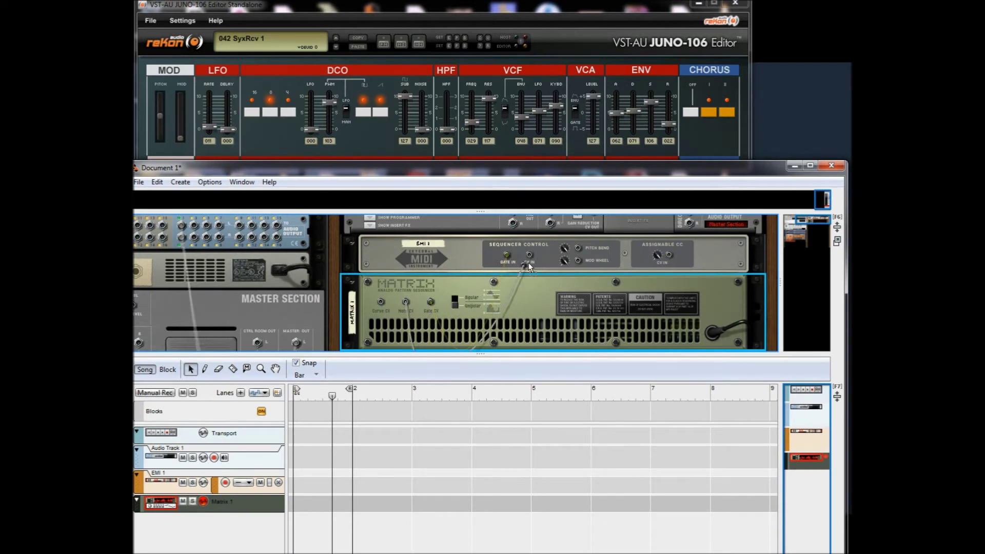
key(Tab)
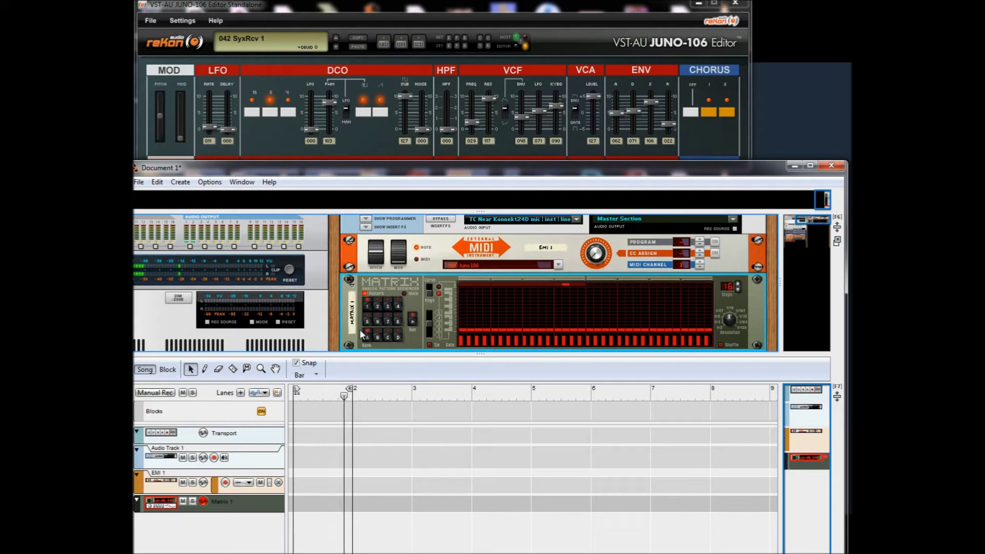
Shift the Matrix's note grid to a lower octave range and turn on monitoring for Audio Track 1.
drag(467, 180, 495, 151)
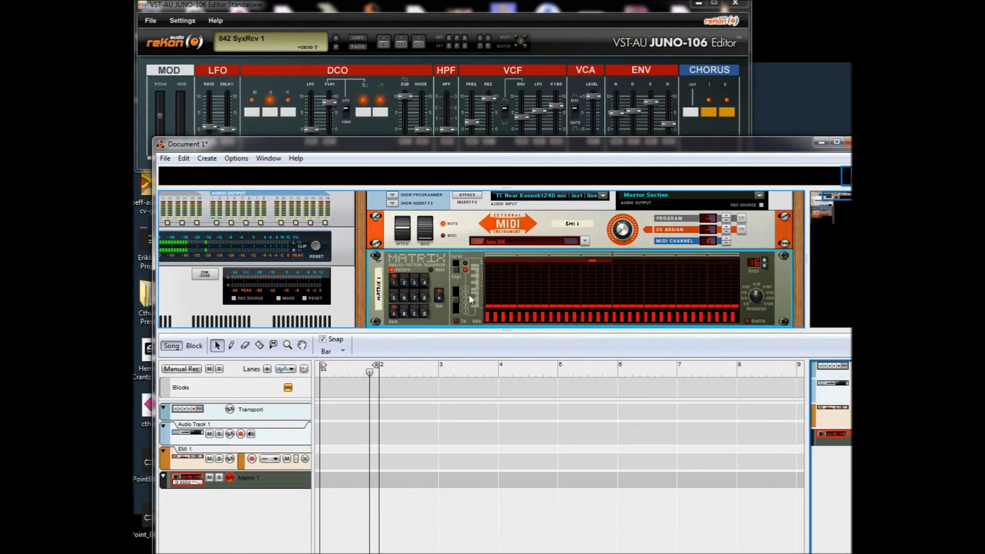
click(455, 303)
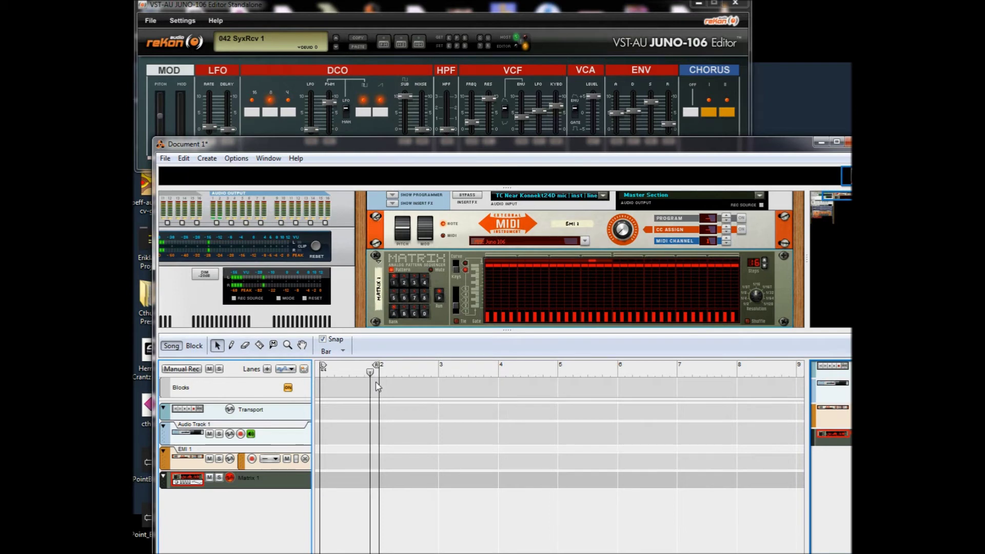
In the JUNO-106 Editor, set LFO rate 0, sub level 83, VCF frequency 69, resonance 0 and the DCO range to 16.
click(482, 113)
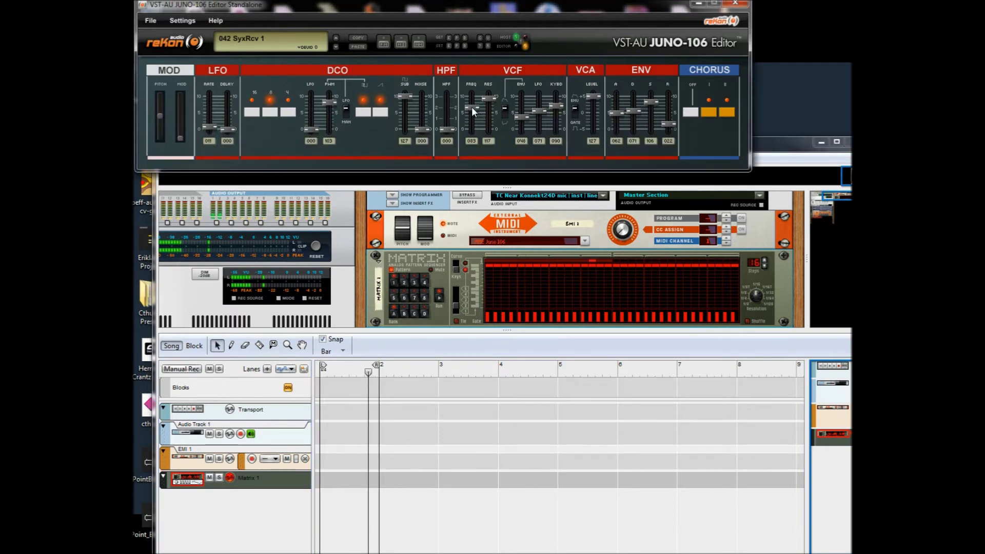
drag(472, 107, 477, 115)
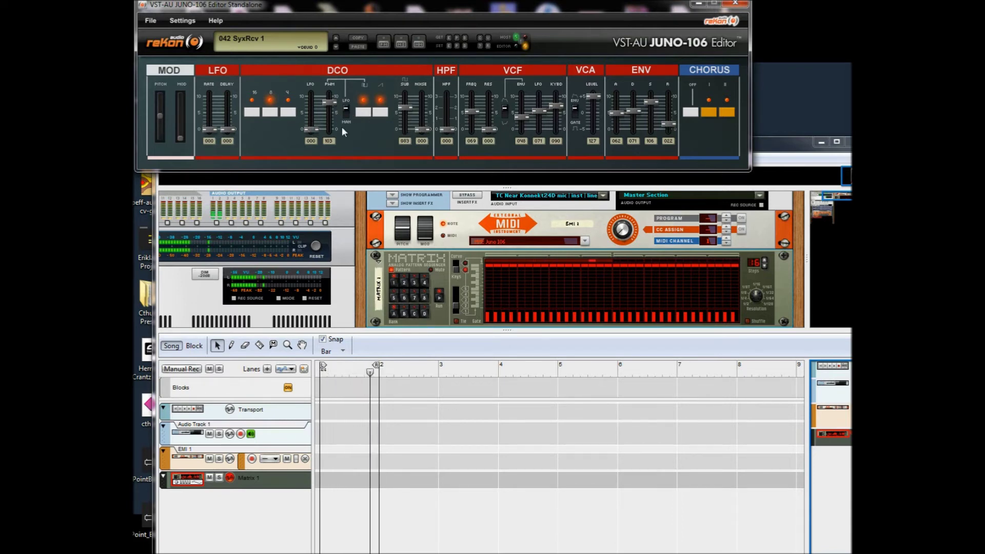
click(251, 112)
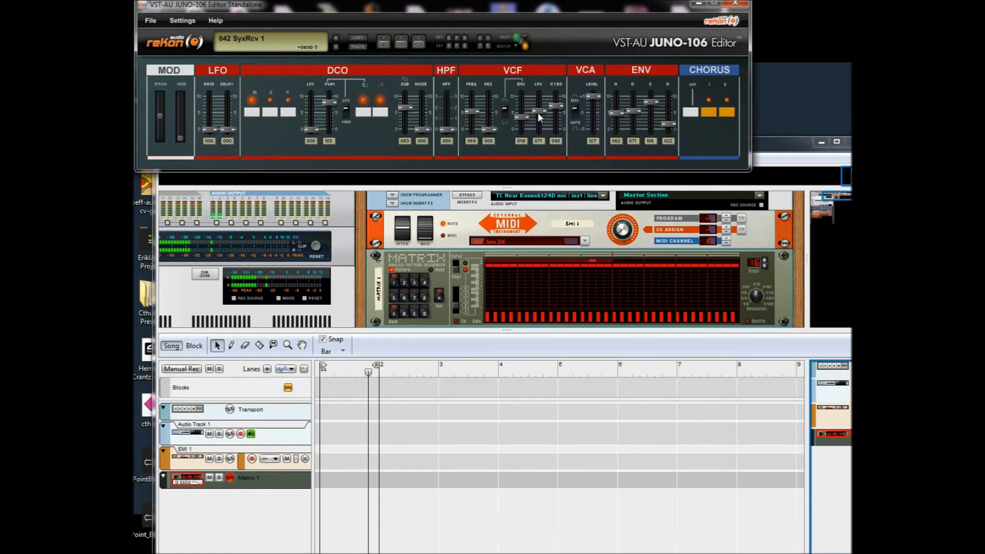
Draw a varied note pattern over the first steps of the Matrix grid and set the pattern length to 8 steps.
click(513, 275)
click(489, 303)
click(560, 286)
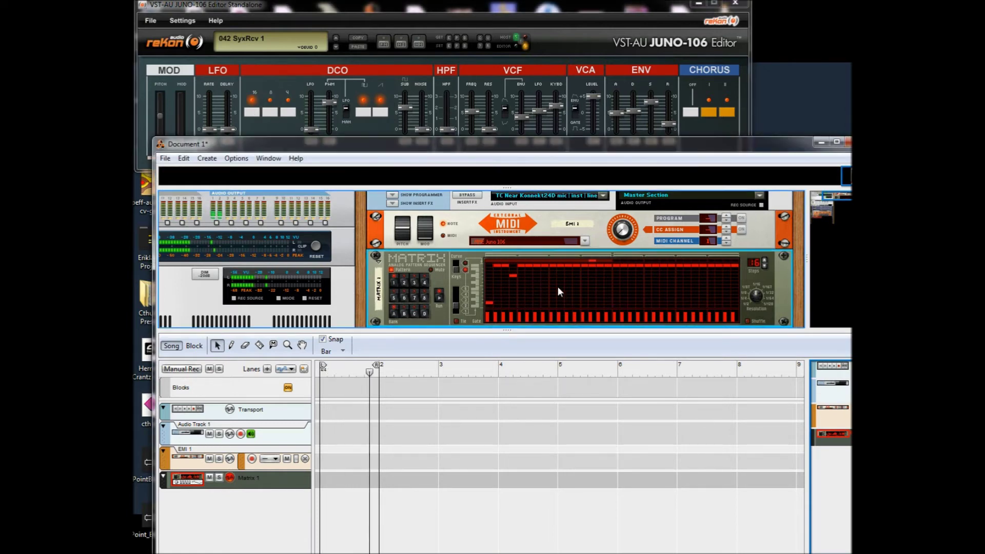
click(529, 279)
click(505, 292)
click(764, 265)
click(545, 288)
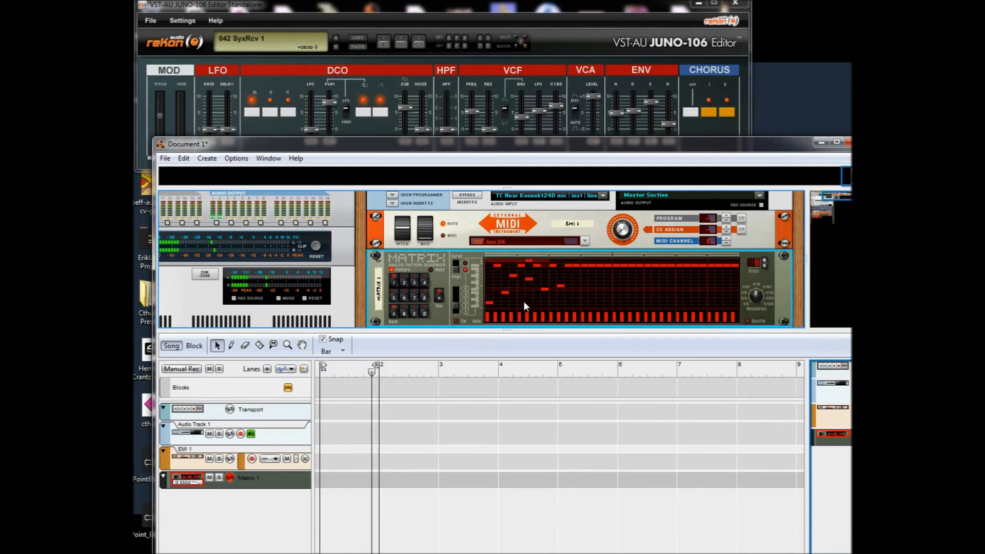
click(513, 302)
Raise the level fader of Audio Track 1.
scroll(505, 251, up, 1)
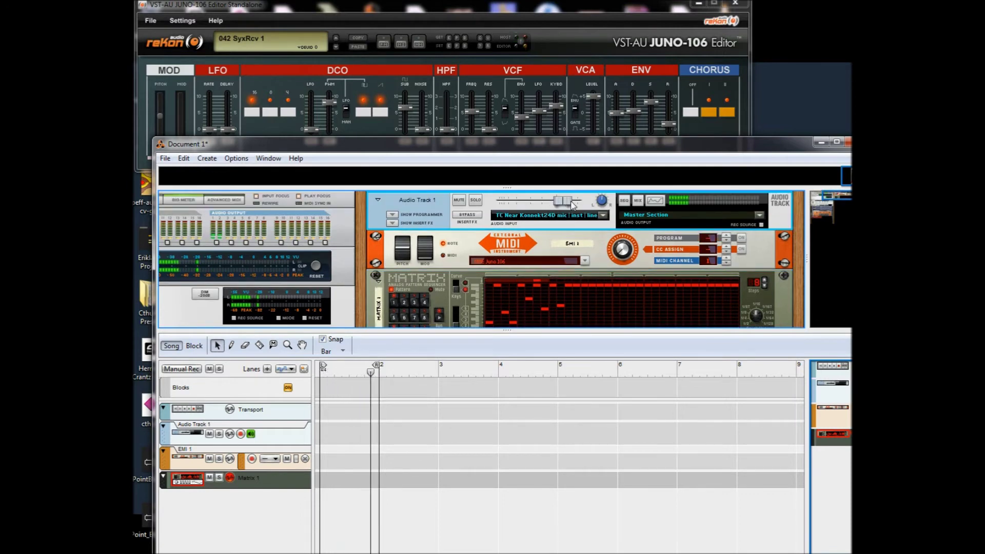
scroll(534, 308, down, 3)
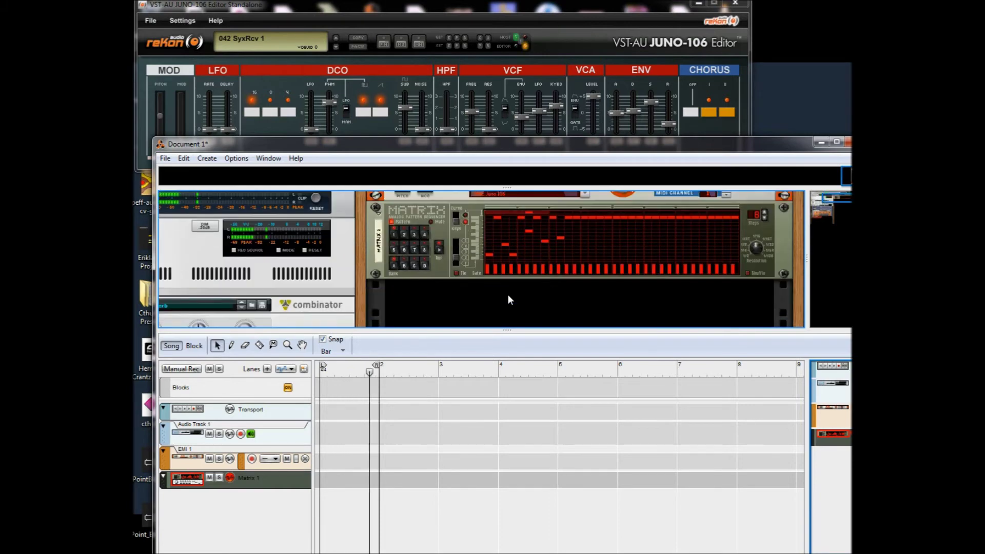
scroll(507, 297, up, 3)
Enable the External MIDI Instrument's assignable knob, set its CC assignment to 87 and try turning the knob.
click(713, 253)
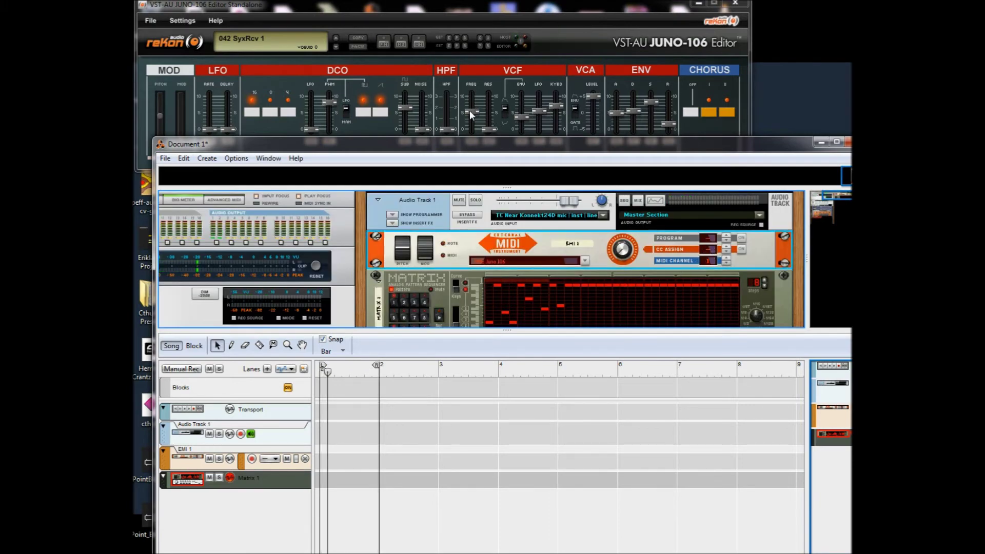
click(726, 249)
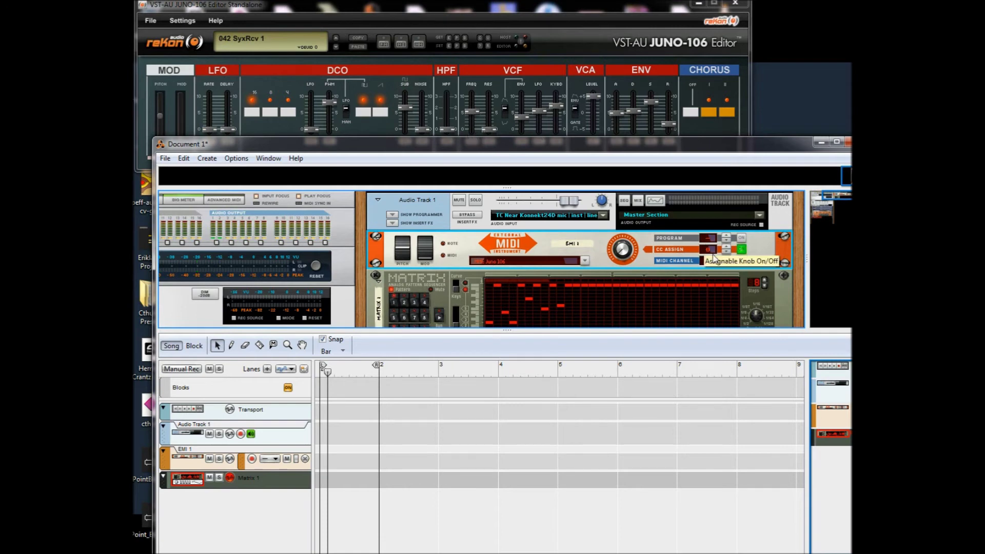
drag(730, 250, 720, 233)
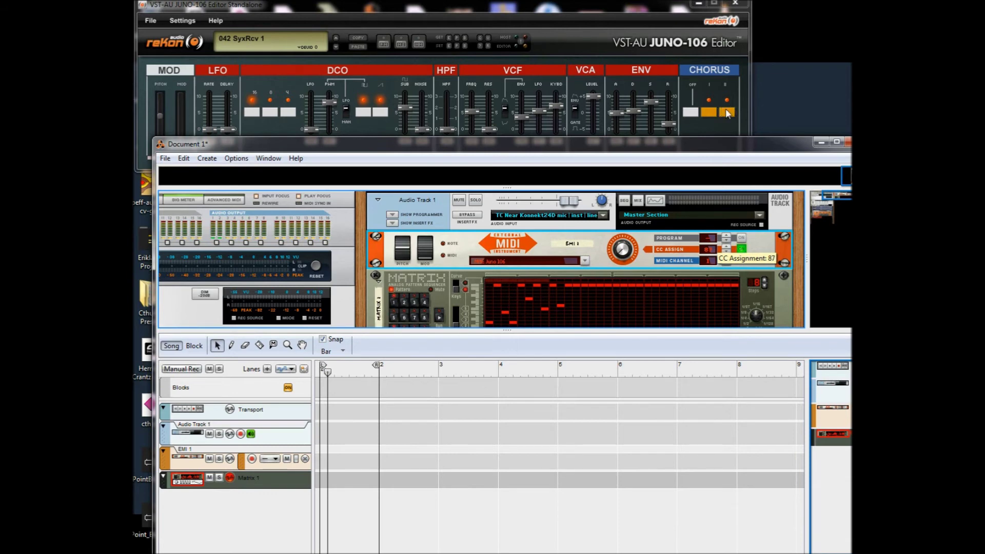
drag(627, 255, 625, 235)
Add a Pulsar Dual LFO below the External MIDI Instrument and cable its LFO output to the instrument's assignable CC input.
right_click(527, 252)
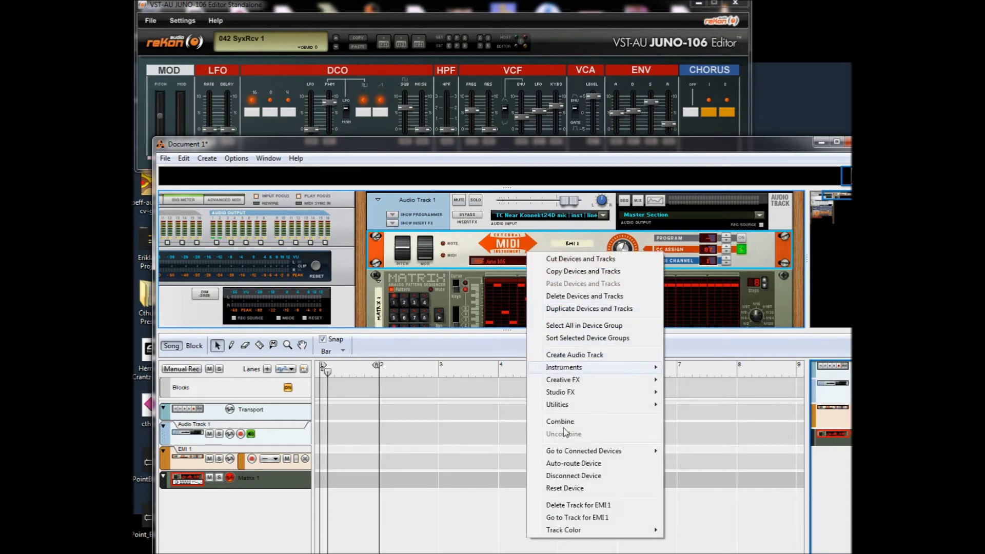
mouse_move(578, 410)
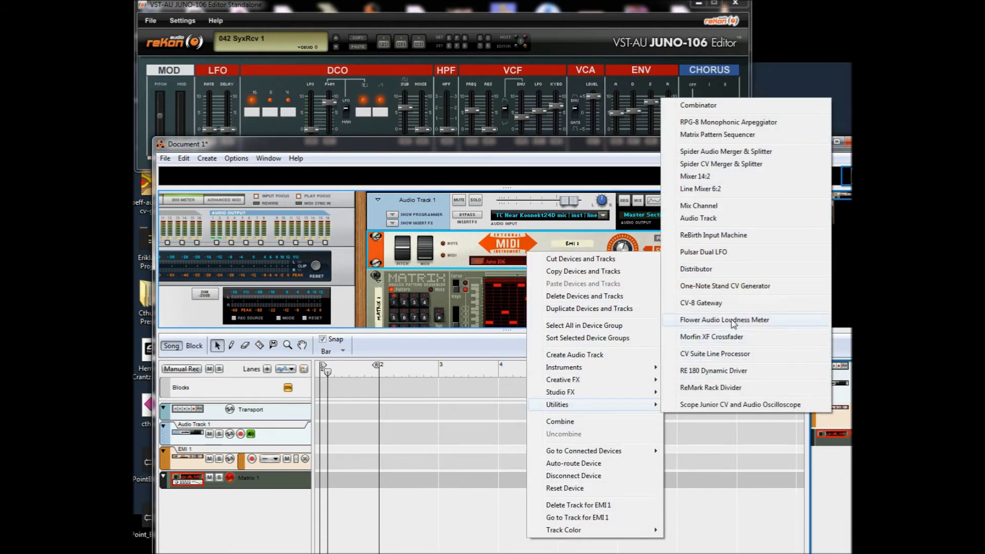
click(714, 252)
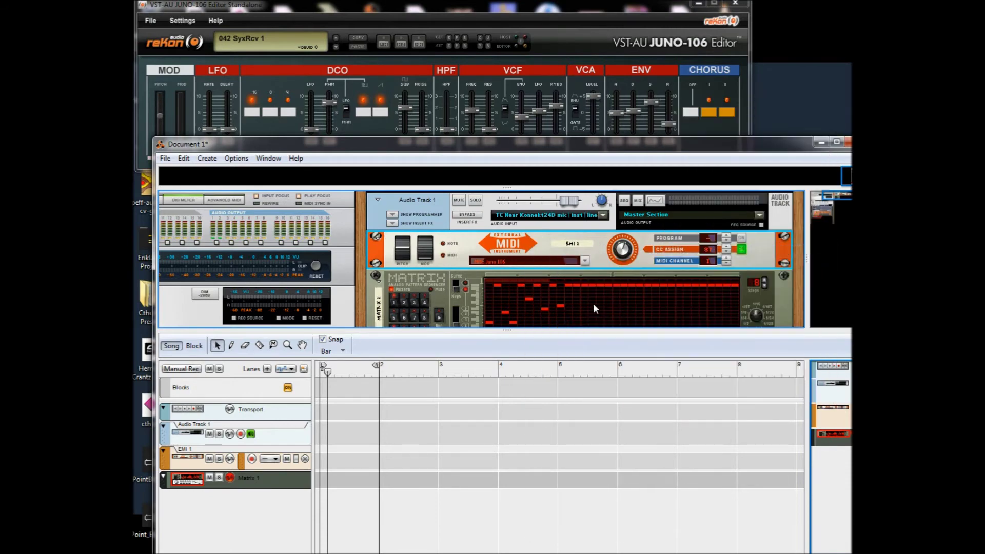
key(Tab)
scroll(528, 282, down, 2)
scroll(528, 282, up, 1)
drag(425, 262, 697, 252)
scroll(603, 249, up, 2)
key(Tab)
scroll(602, 248, up, 3)
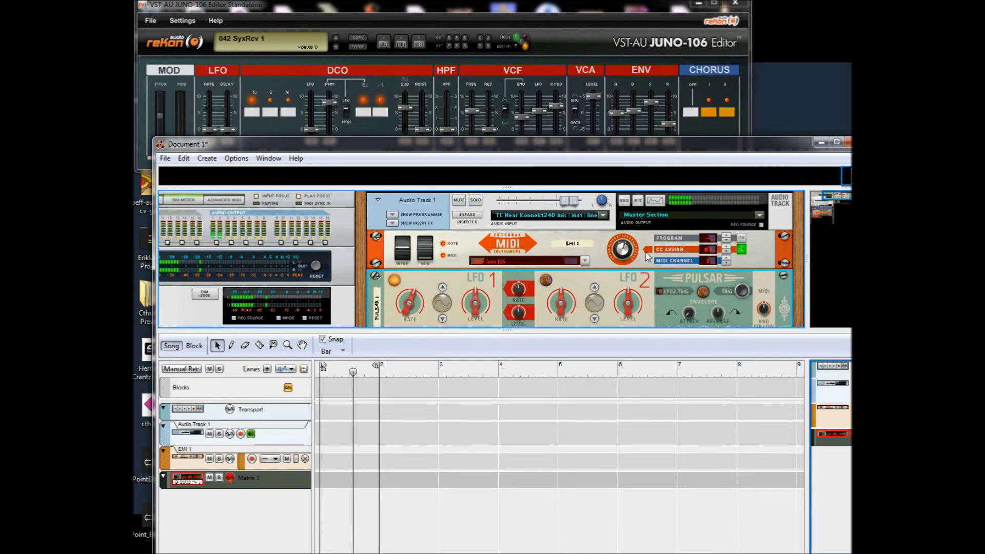
Adjust the level and rate of the Pulsar's LFO 1, enable its tempo sync and readjust the synced rate.
scroll(492, 213, down, 2)
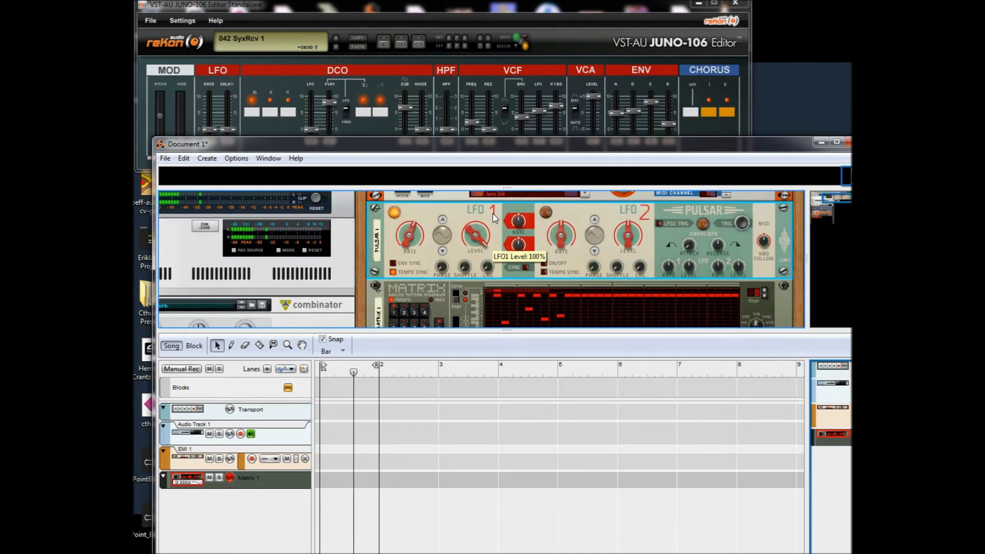
drag(482, 242, 482, 275)
drag(416, 243, 416, 264)
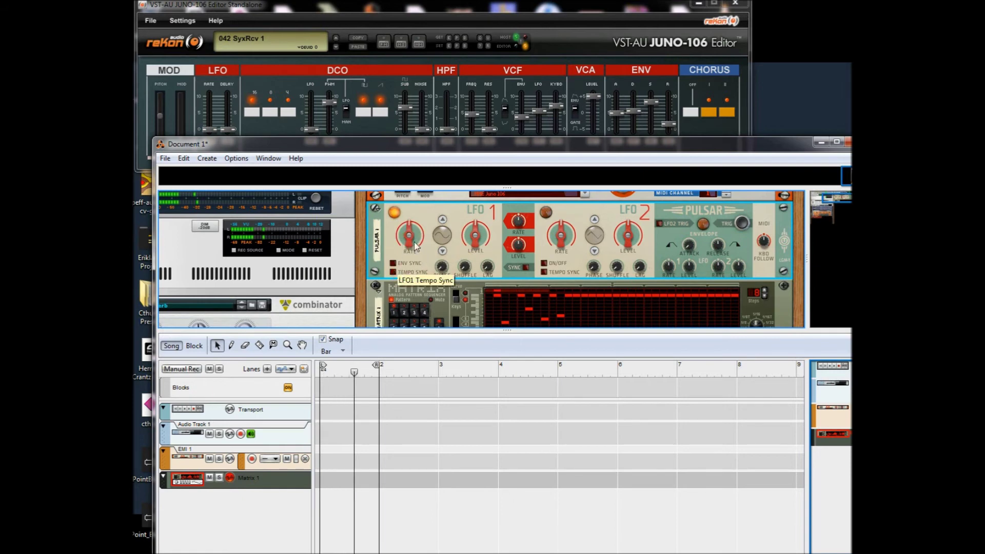
drag(422, 222, 500, 202)
drag(407, 243, 404, 222)
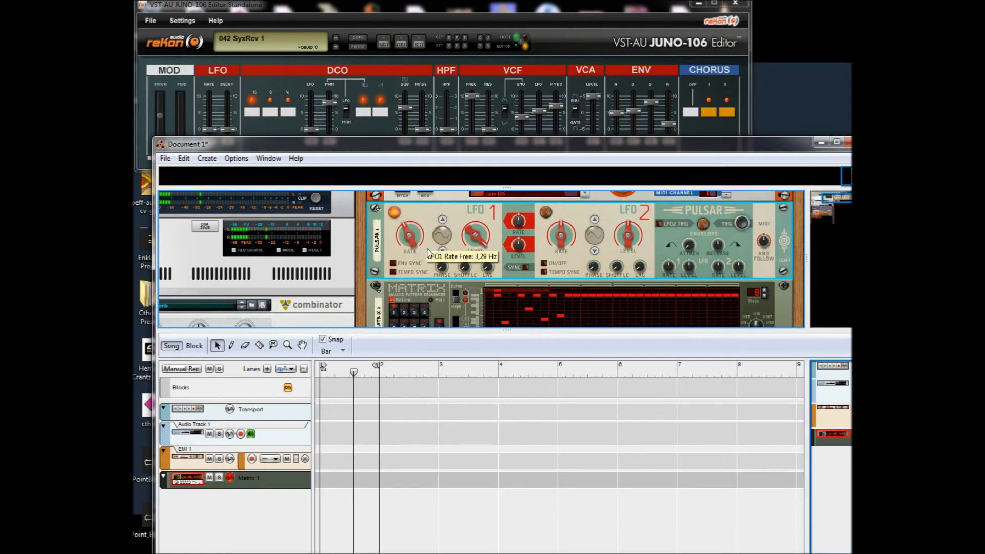
click(393, 273)
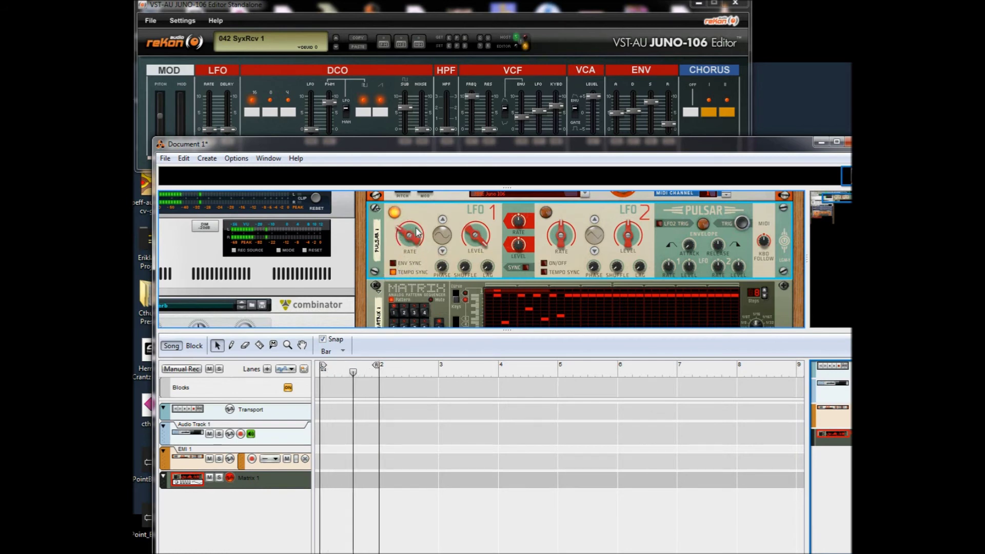
drag(418, 232, 420, 253)
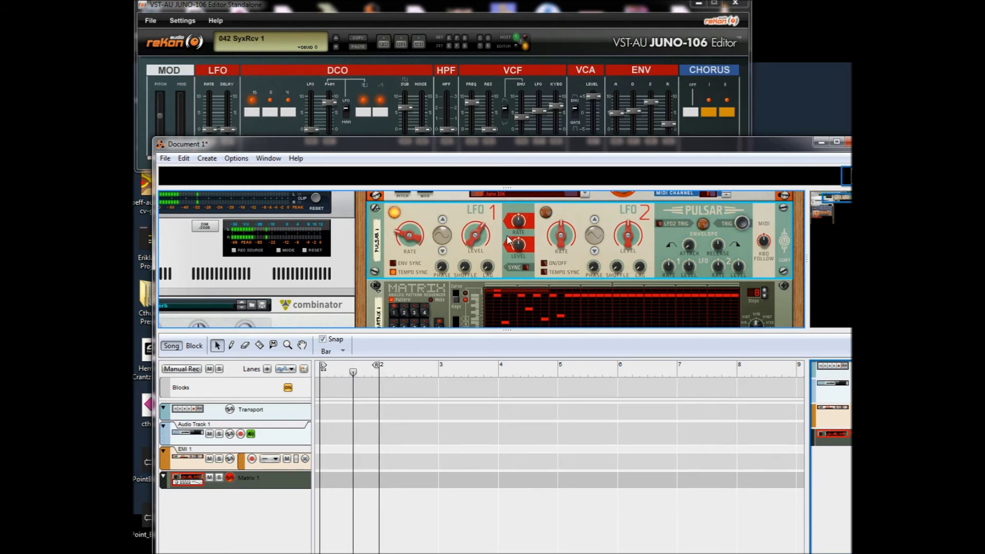
Change the waveform of the Pulsar's LFO 1 and set its level to 77%.
scroll(491, 289, up, 1)
click(442, 285)
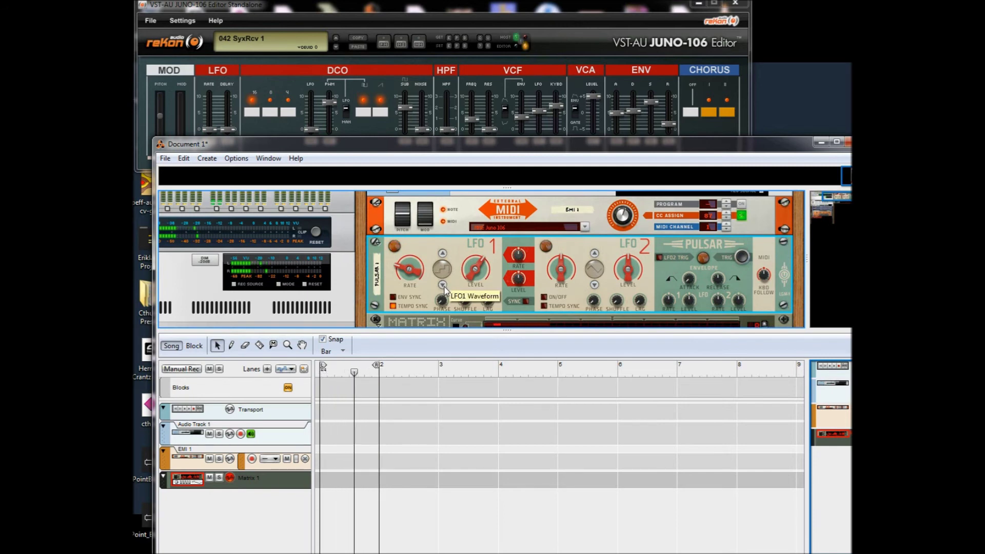
click(442, 285)
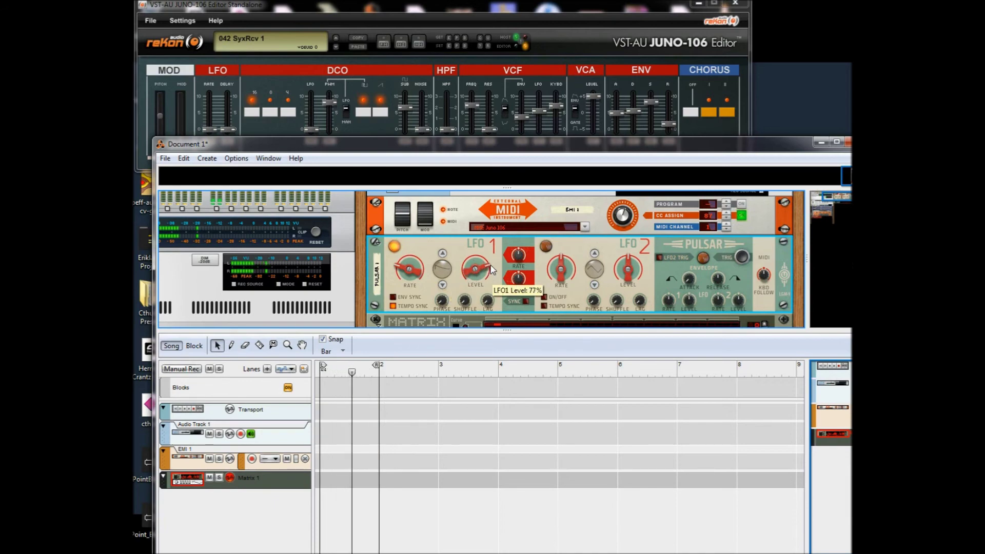
Combine the External MIDI Instrument into a new Combinator.
scroll(556, 290, down, 1)
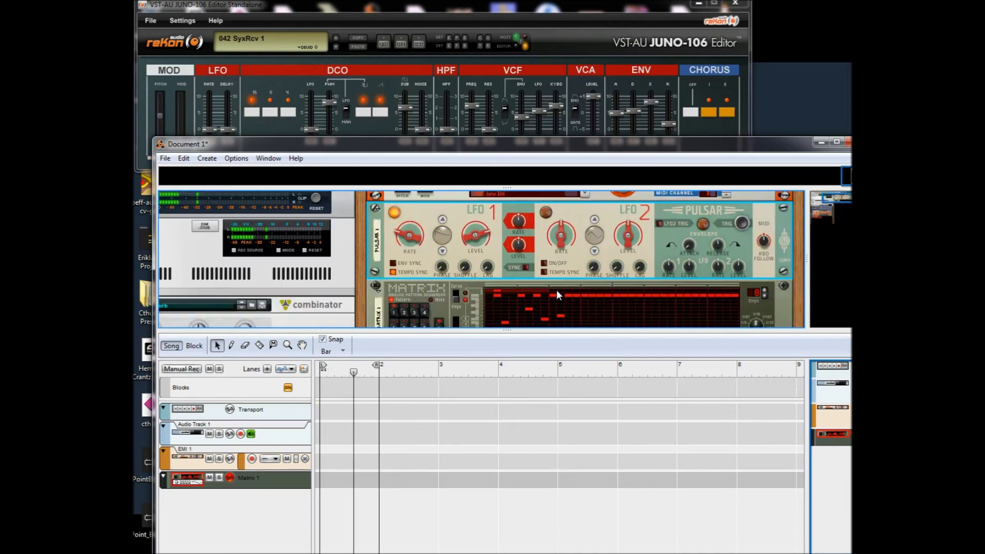
scroll(556, 289, up, 2)
right_click(464, 239)
click(451, 254)
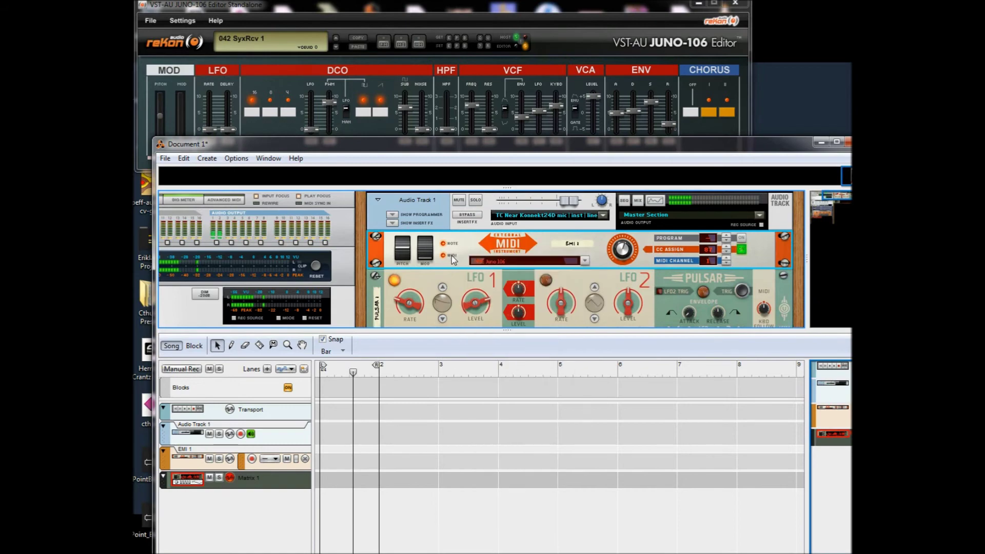
right_click(489, 246)
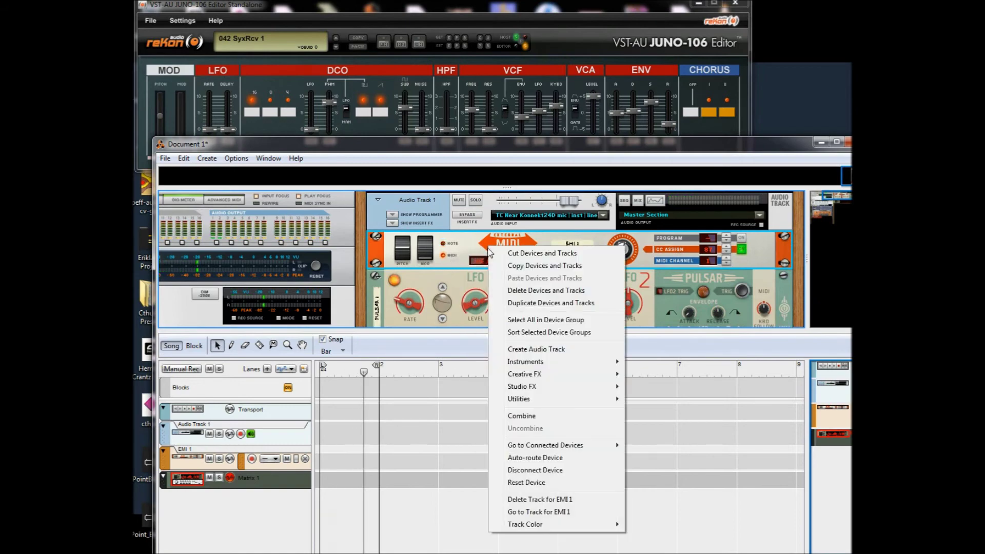
click(549, 415)
Cable the CV output of the Pulsar's LFO 2 to the new Combinator's CV 1 input on the rear of the rack.
key(Tab)
scroll(543, 287, down, 2)
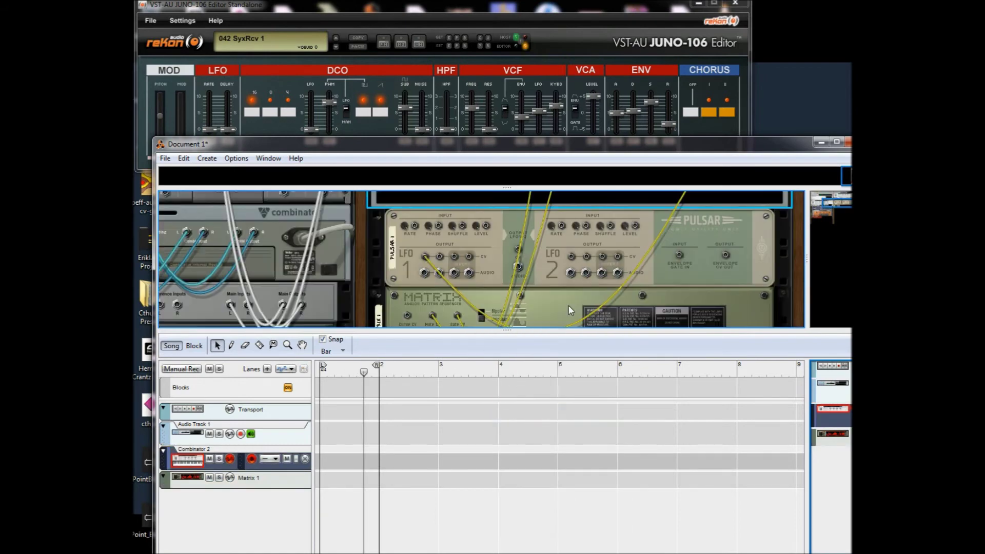
click(570, 291)
scroll(450, 241, up, 7)
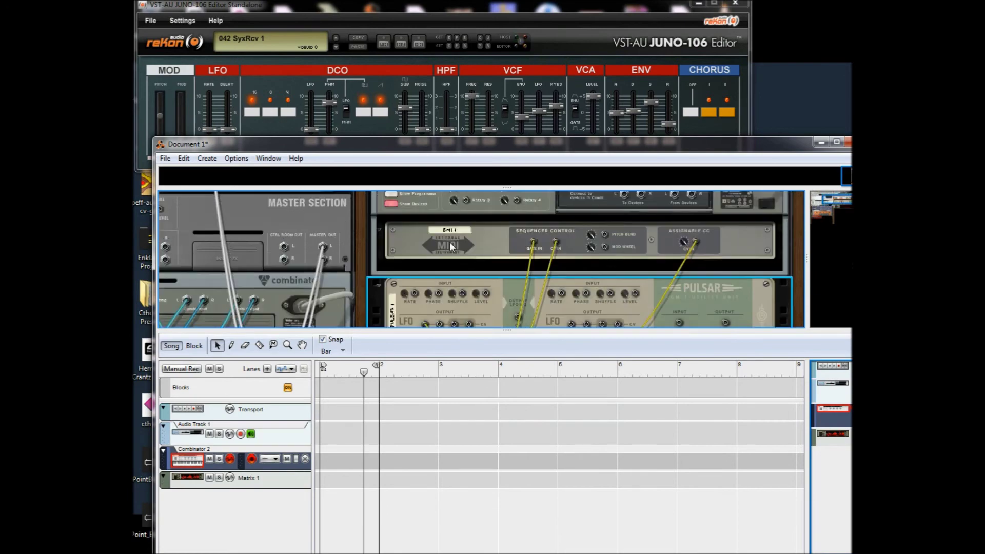
click(388, 295)
key(Tab)
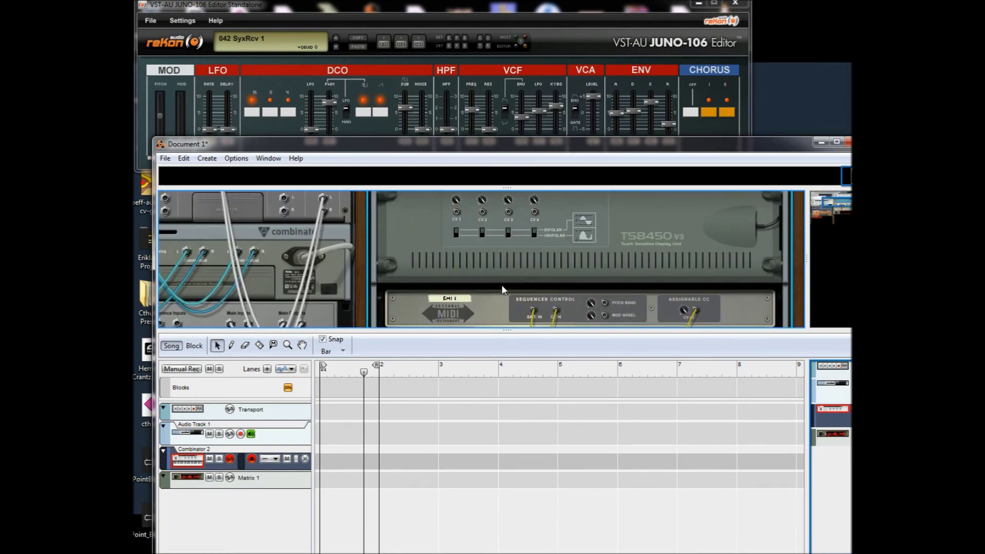
scroll(626, 277, down, 3)
drag(571, 291, 573, 282)
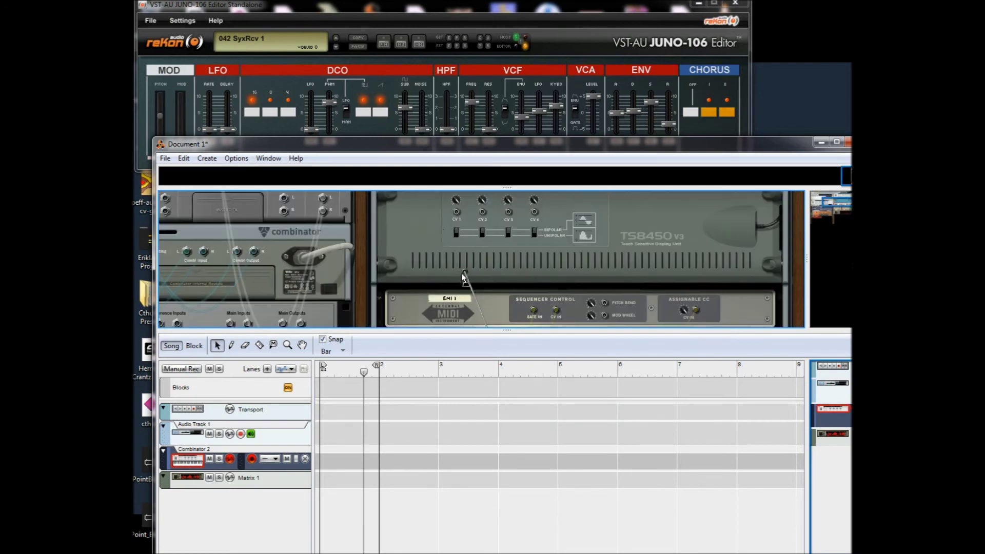
mouse_move(462, 274)
mouse_down()
mouse_move(456, 212)
mouse_move(455, 270)
mouse_up()
key(Tab)
In the Combinator's programmer, select the EMI 1 device and route CV In 1 to CC 88.
scroll(607, 230, down, 2)
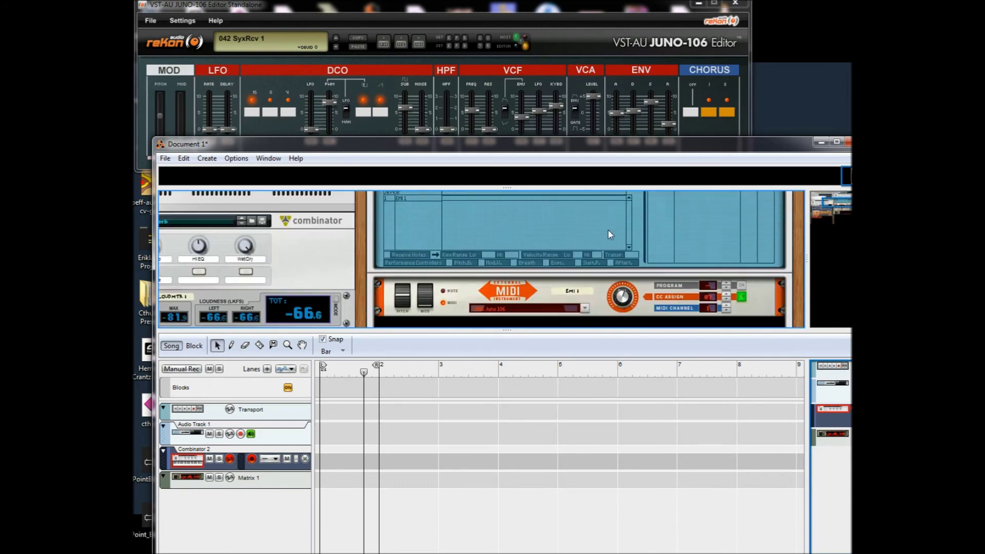
scroll(460, 282, up, 3)
click(402, 266)
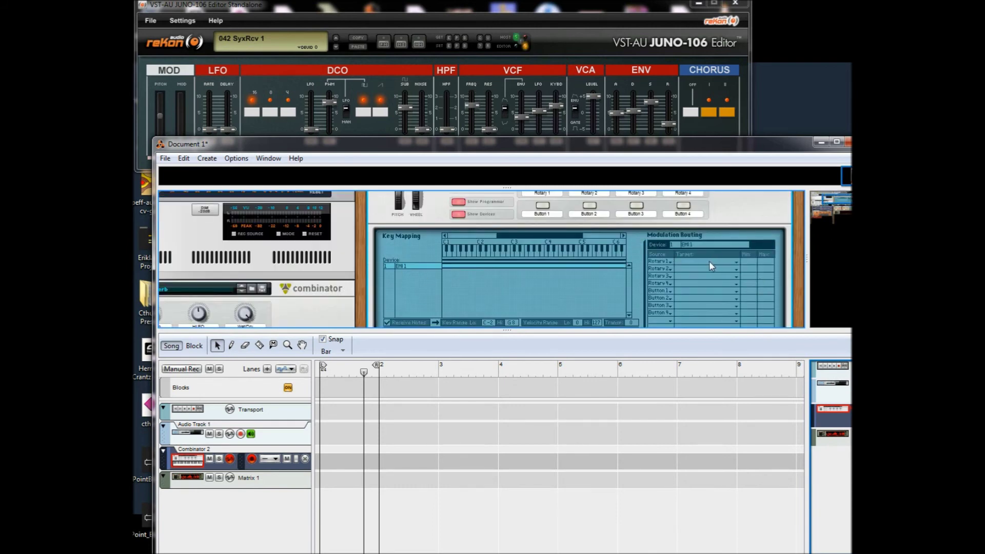
click(660, 261)
click(682, 463)
click(701, 262)
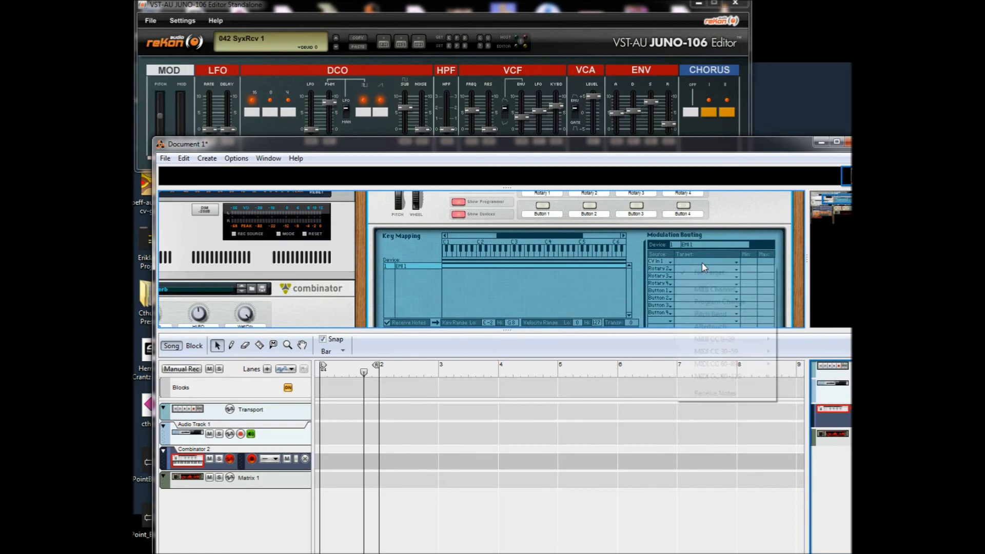
mouse_move(733, 365)
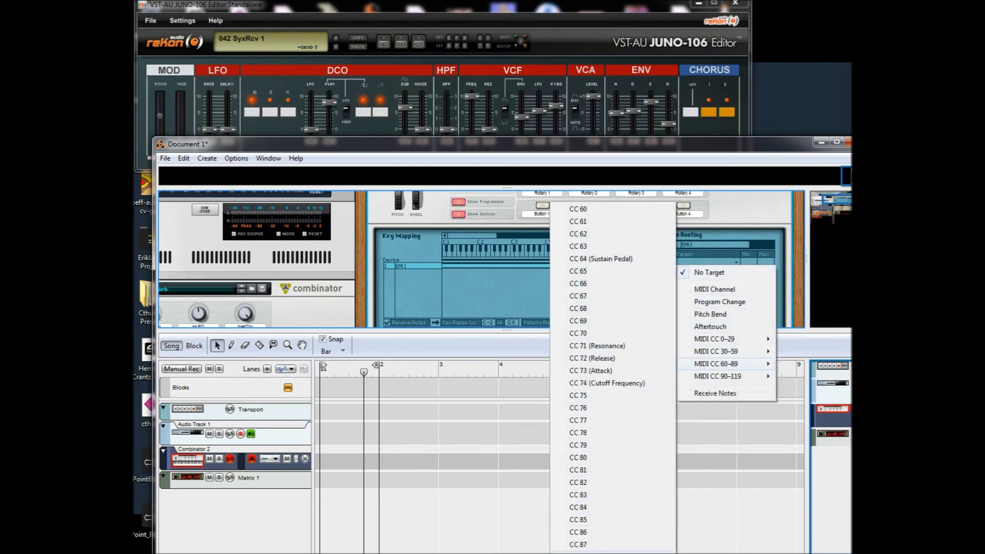
click(578, 545)
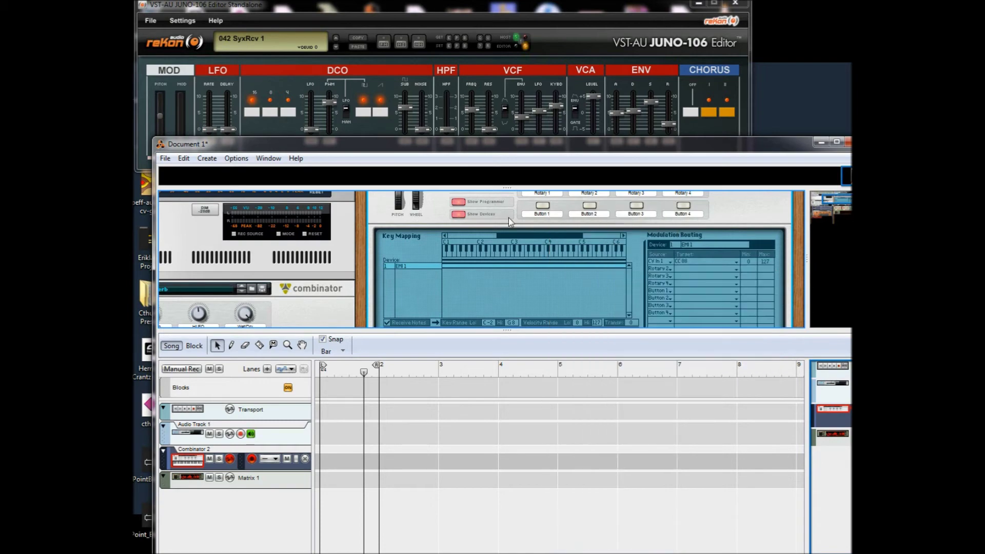
Enlarge the rack area, enable the Pulsar's LFO 2, raise its level and lower its rate.
scroll(544, 229, down, 3)
key(Tab)
scroll(602, 261, down, 1)
key(Tab)
scroll(602, 260, down, 3)
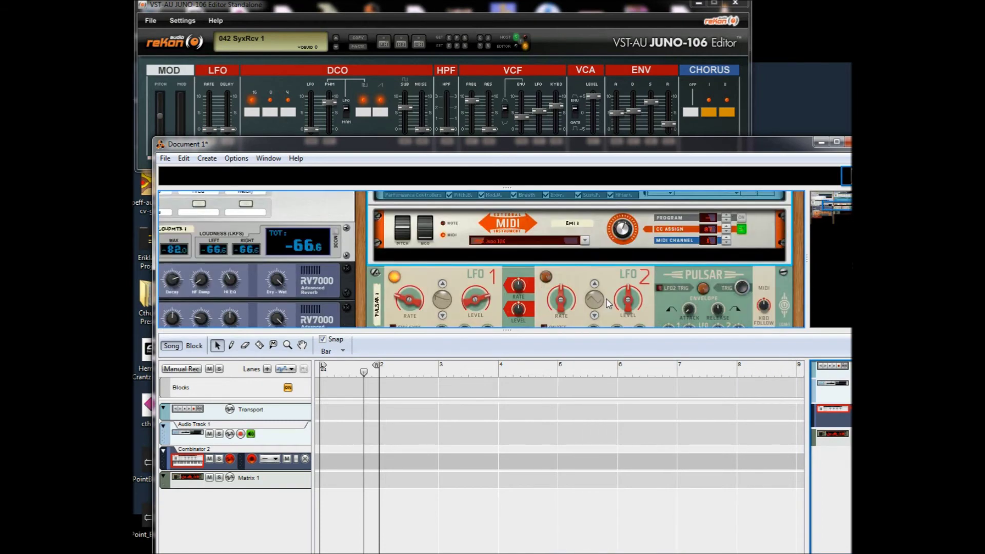
drag(590, 333, 591, 449)
scroll(599, 359, up, 4)
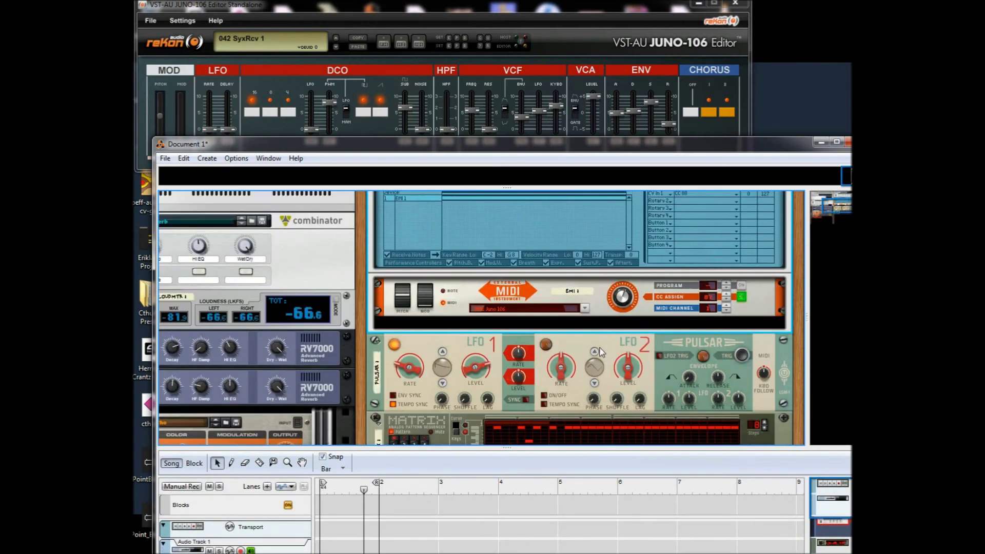
click(544, 396)
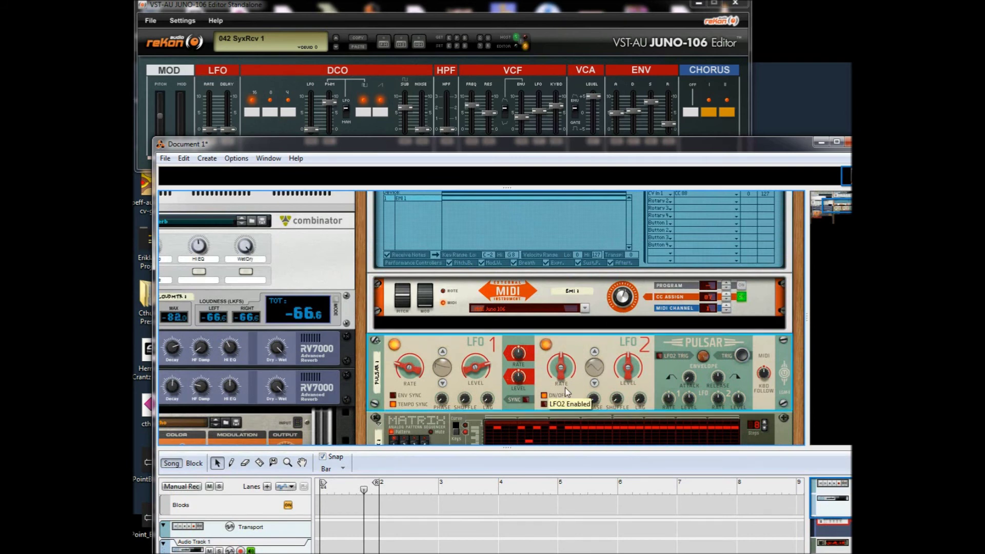
drag(630, 370, 639, 346)
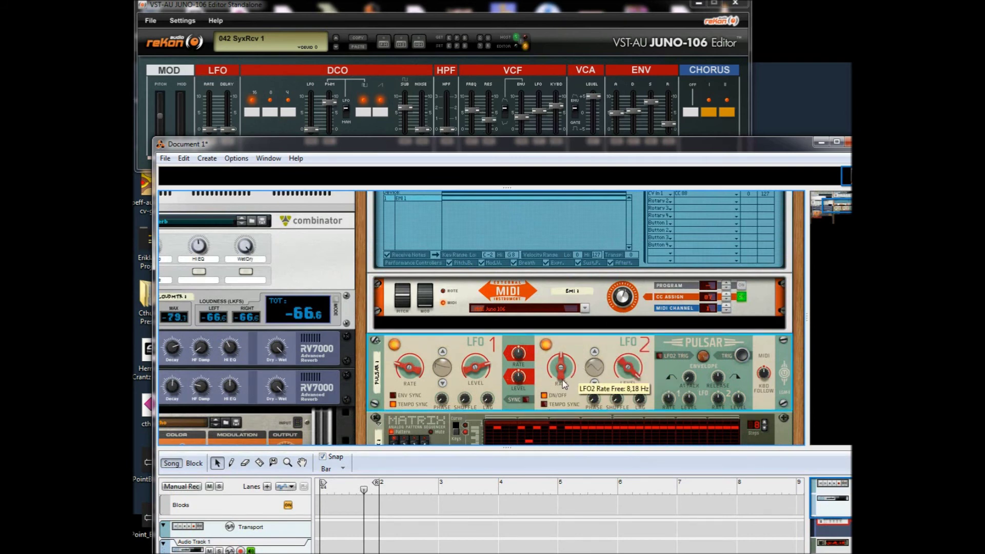
drag(563, 373, 563, 392)
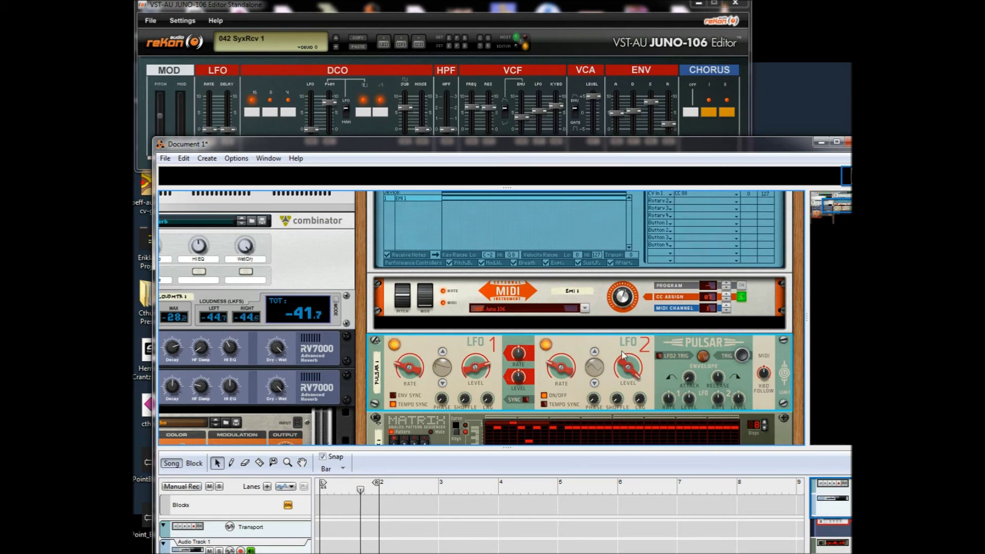
In the JUNO-106 Editor, set the envelope's attack, sustain and release to 0, decay to 12, and the VCA level to 71.
scroll(603, 367, up, 1)
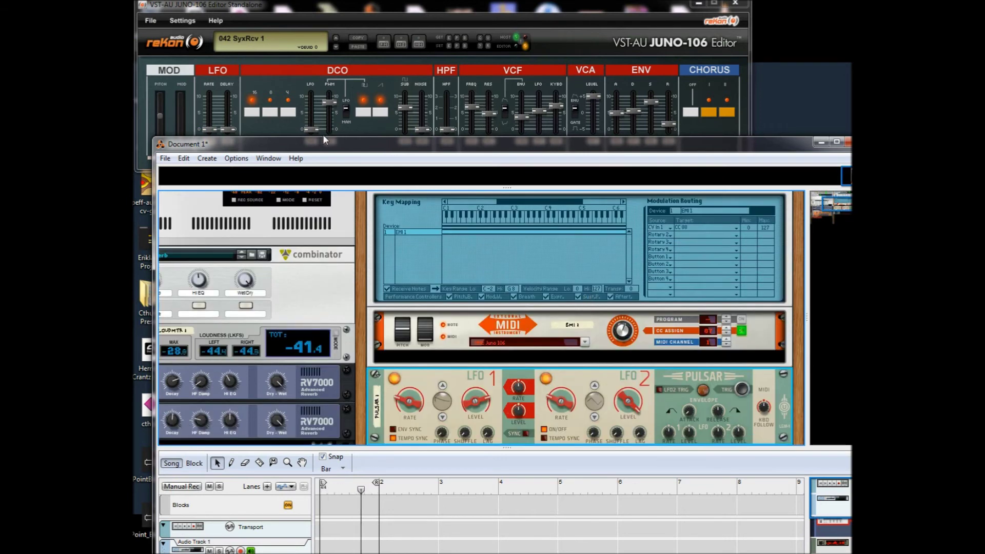
mouse_move(311, 129)
mouse_down()
mouse_move(320, 116)
mouse_move(321, 134)
mouse_up()
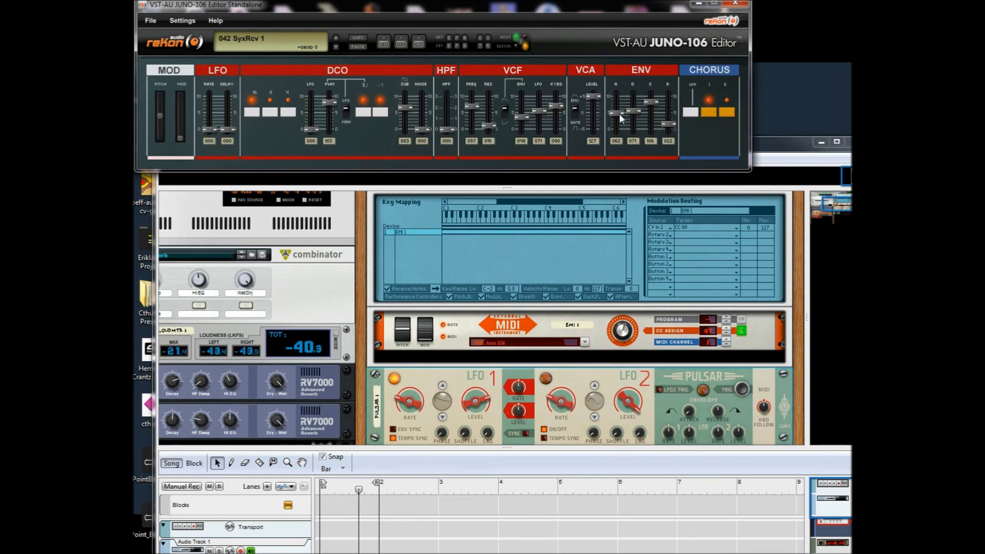
drag(619, 113, 651, 138)
mouse_move(634, 129)
mouse_down()
mouse_move(639, 113)
mouse_move(616, 140)
mouse_move(634, 127)
mouse_move(666, 135)
mouse_move(635, 128)
mouse_up()
drag(592, 96, 595, 112)
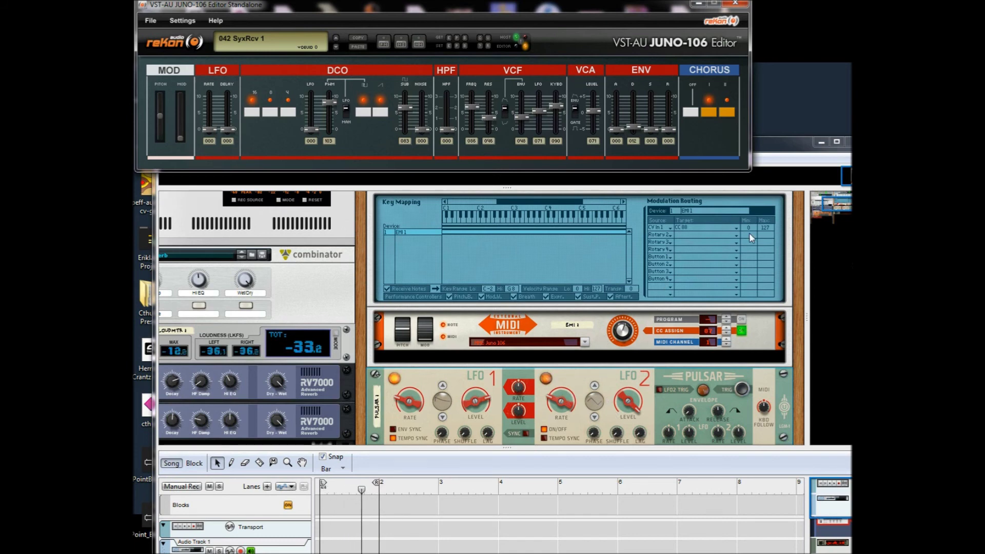
In Reason, raise the minimum value of the Combinator's CV In 1 routing to about 104.
drag(748, 228, 759, 132)
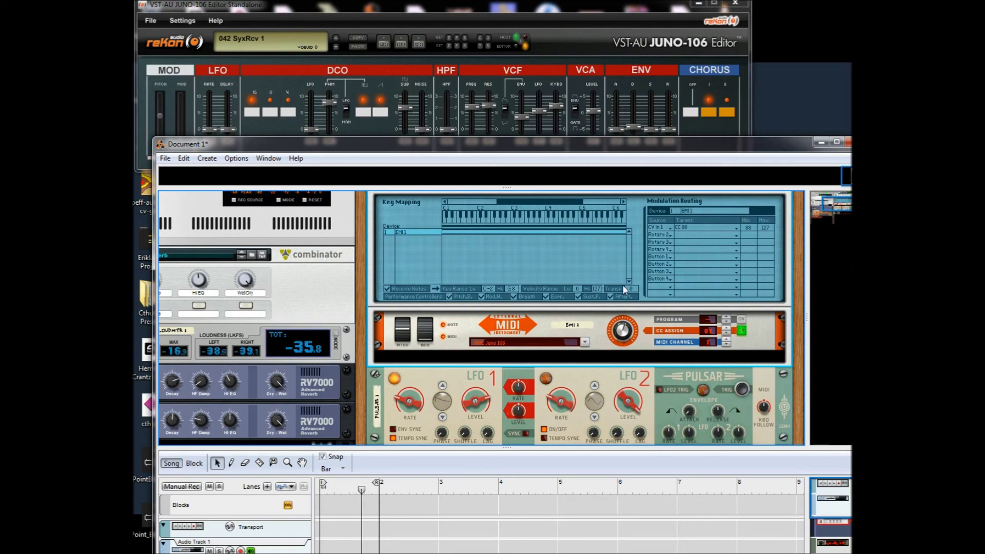
scroll(590, 375, down, 1)
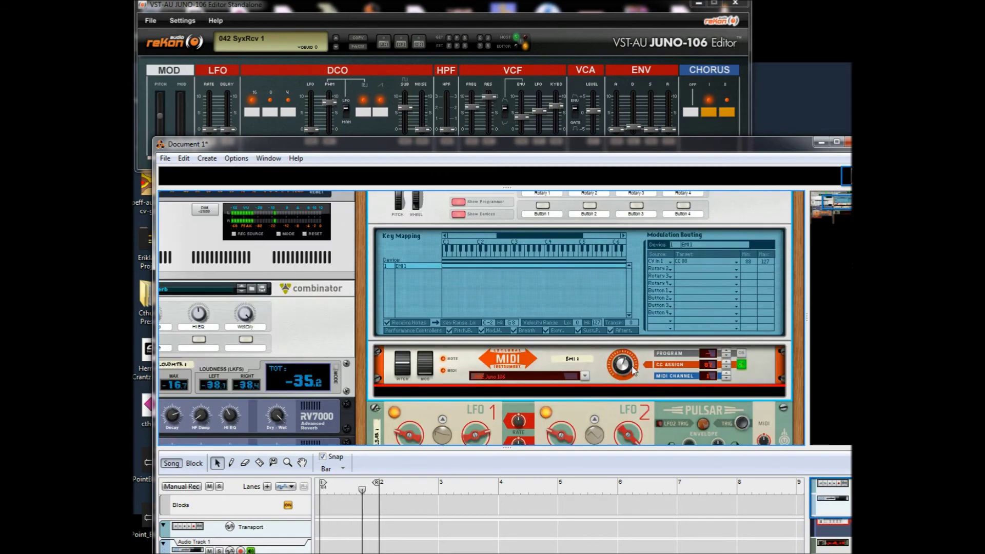
scroll(734, 251, up, 2)
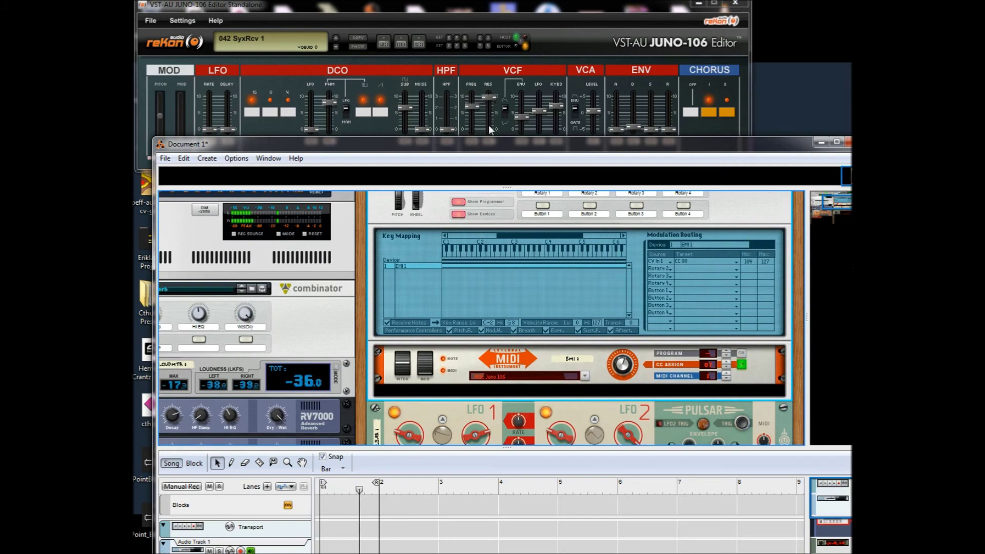
Turn the External MIDI Instrument's assignable CC 87 knob down to about 15.
scroll(513, 328, down, 1)
scroll(482, 344, down, 1)
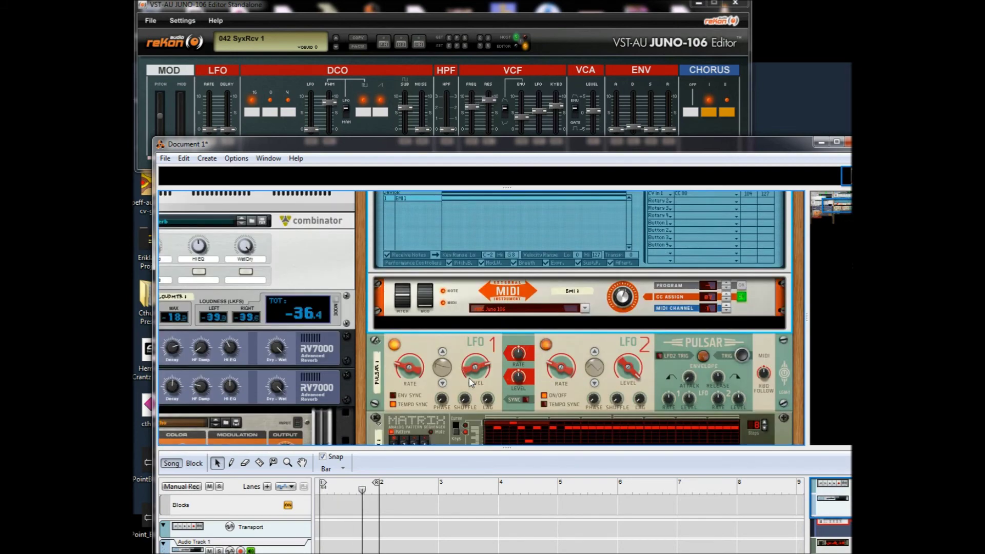
key(Tab)
key(Tab)
scroll(562, 276, up, 1)
click(471, 99)
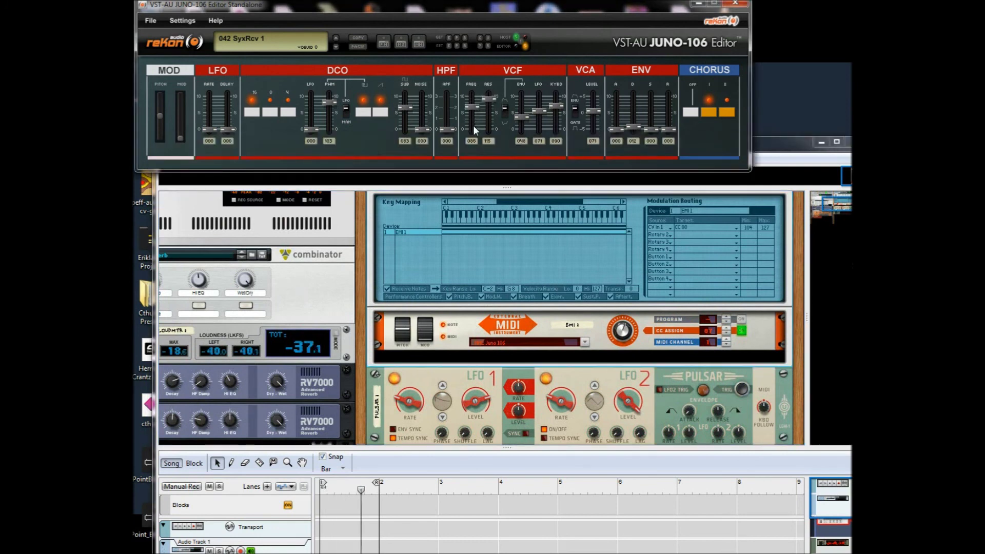
click(624, 337)
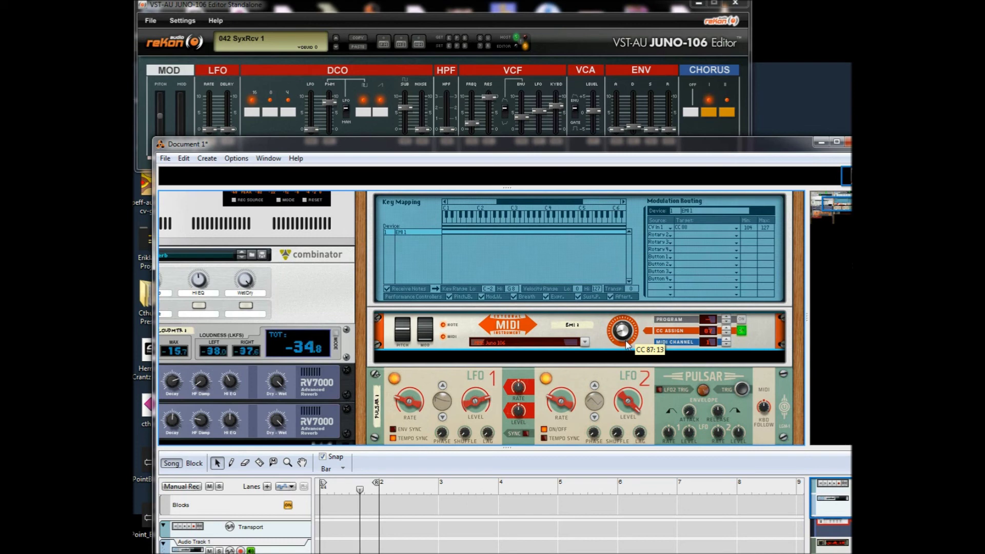
right_click(624, 340)
key(Escape)
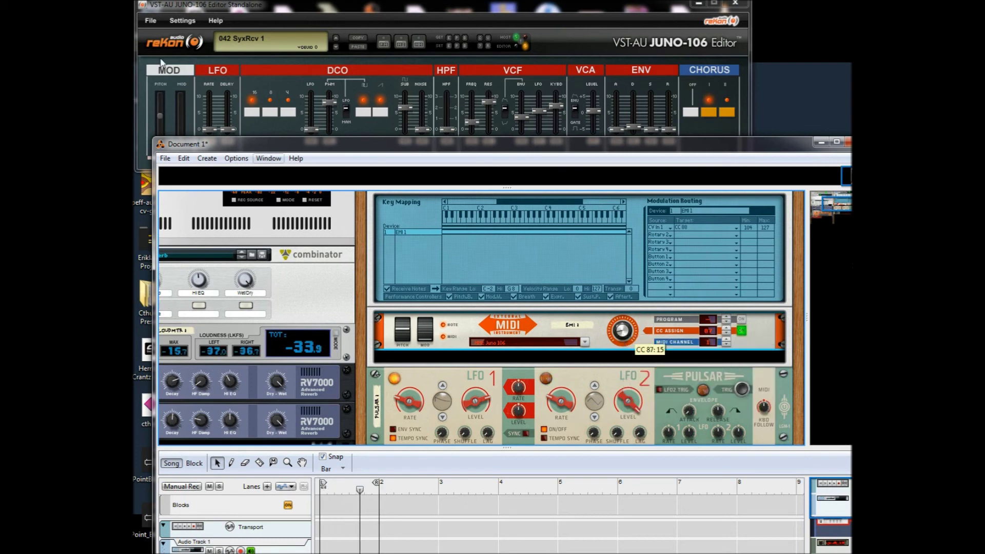
In the JUNO-106 Editor, bring the LFO rate to 0 and switch the DCO range to 4'.
click(308, 127)
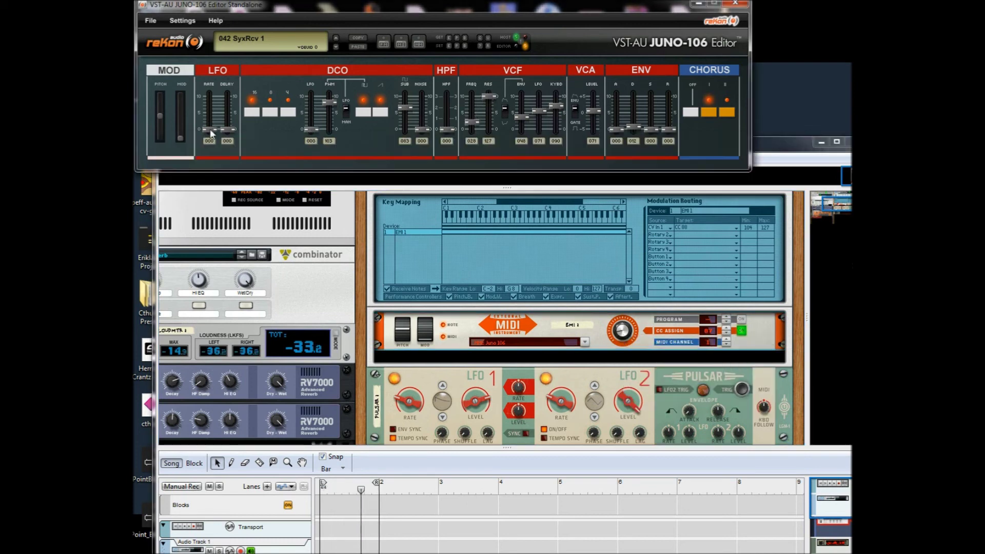
drag(215, 129, 216, 136)
click(274, 113)
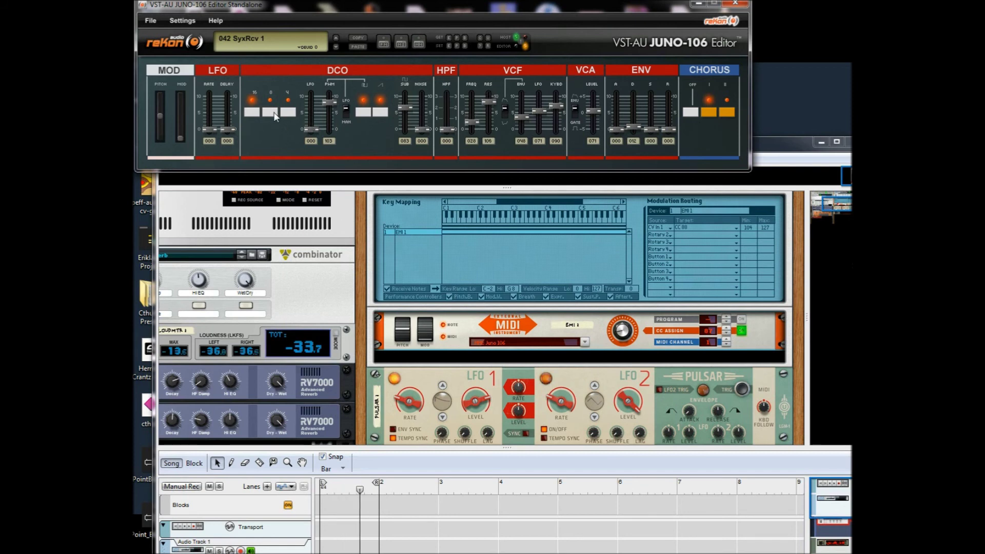
click(288, 113)
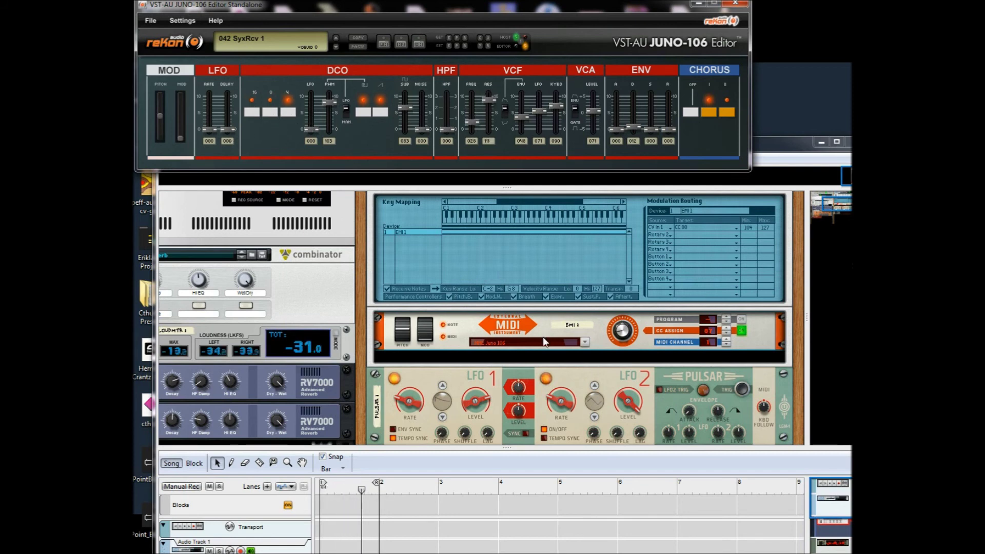
Switch to Reason and reposition its window just below the JUNO-106 Editor's sliders.
click(515, 362)
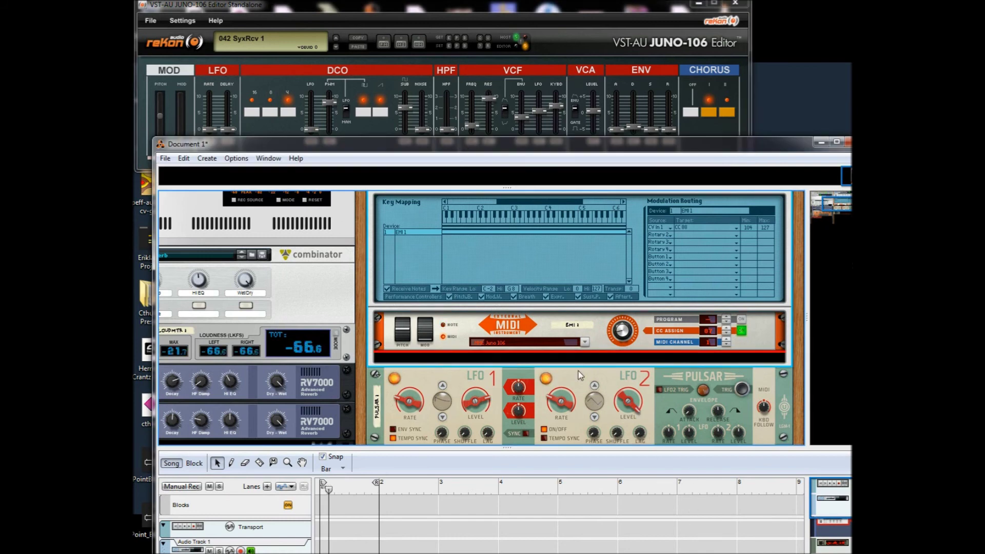
drag(595, 151, 577, 162)
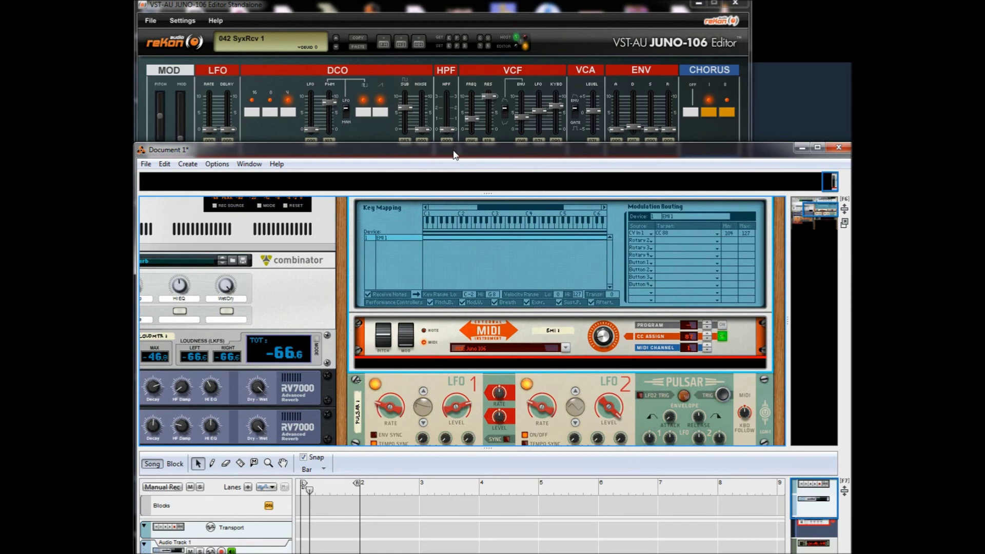
drag(454, 155, 446, 163)
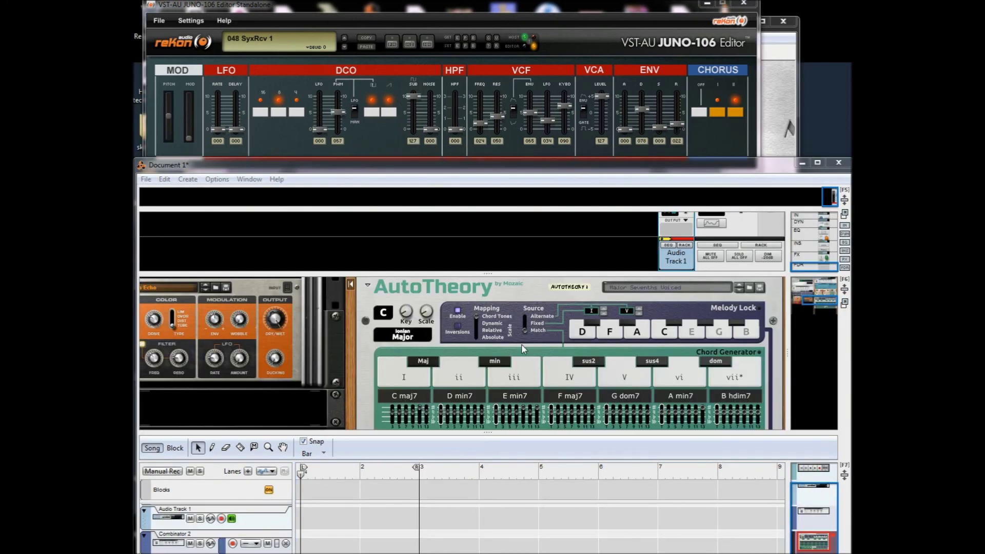
Examine the rack's Combinator modulation routings, External MIDI Instrument, Pulsar LFOs and AutoTheory player alongside the JUNO-106 Editor's moving sliders.
scroll(534, 340, up, 5)
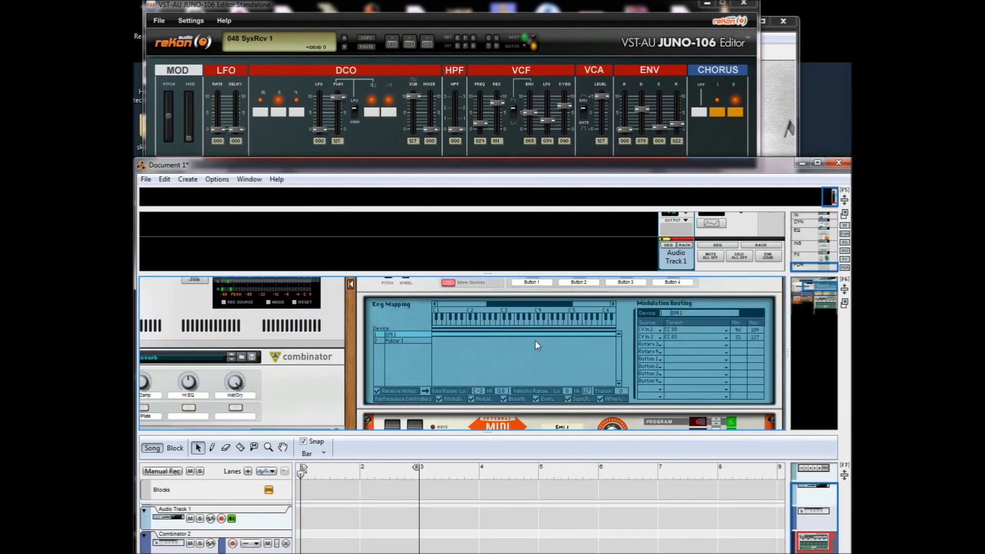
scroll(532, 341, down, 2)
scroll(532, 341, up, 1)
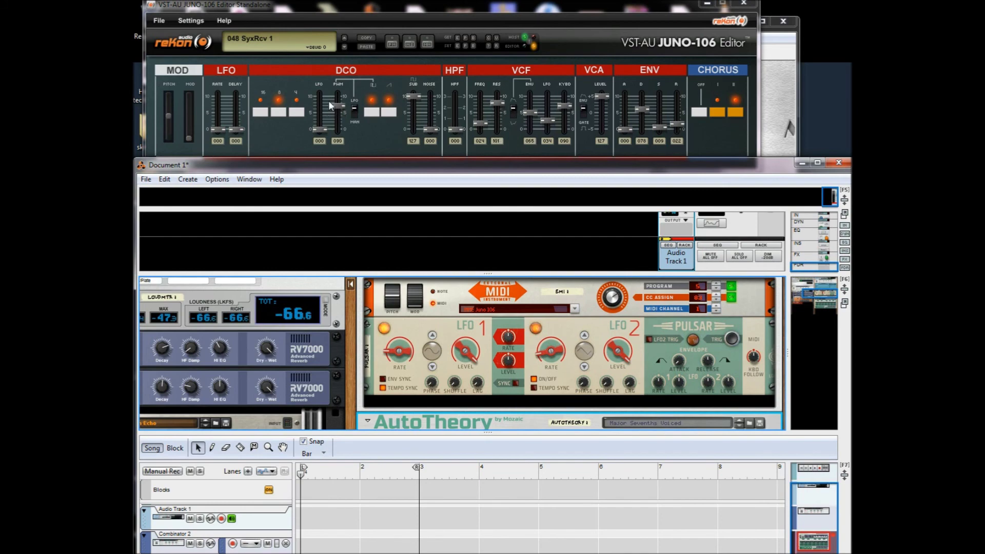
scroll(570, 352, down, 2)
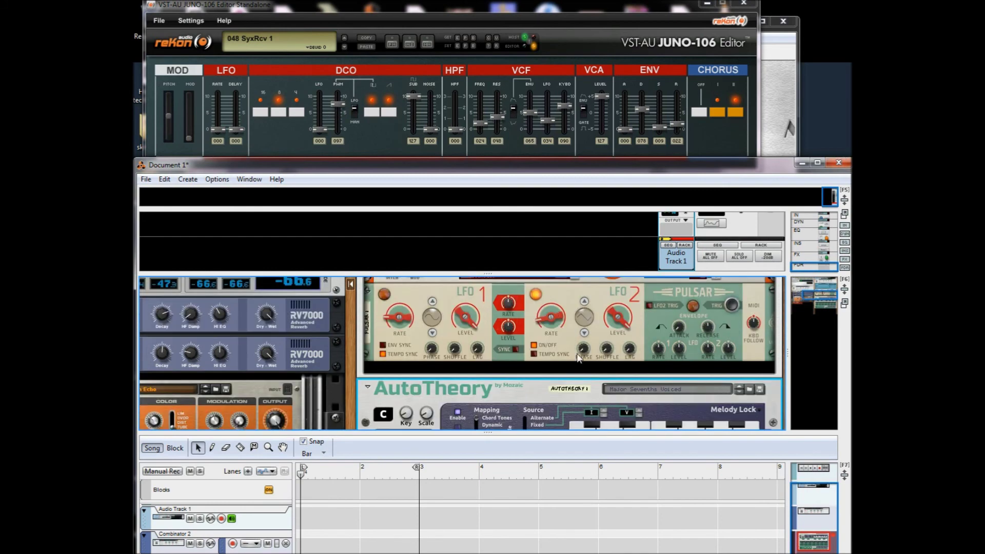
scroll(540, 345, up, 2)
scroll(523, 347, down, 2)
scroll(513, 347, down, 2)
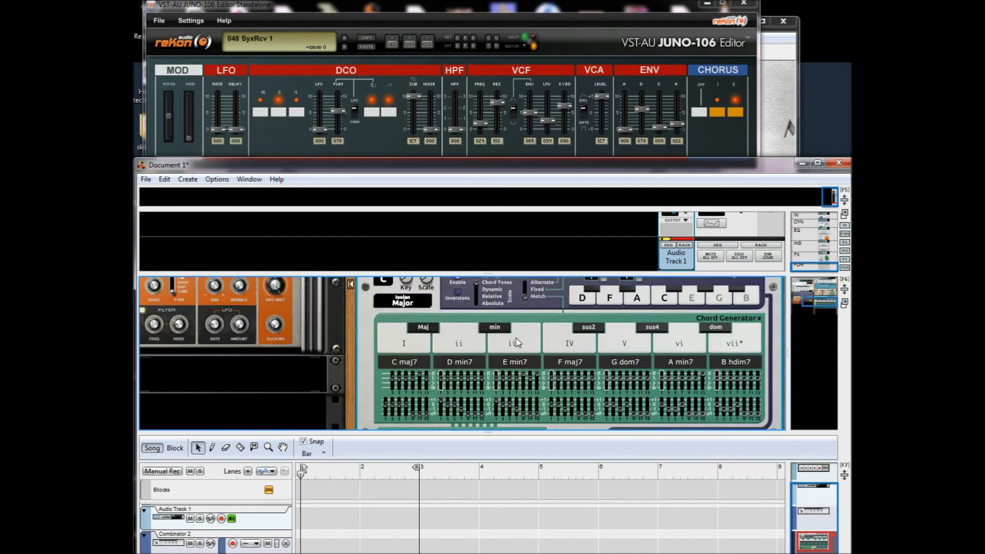
scroll(498, 349, up, 3)
scroll(497, 349, down, 2)
scroll(485, 351, up, 1)
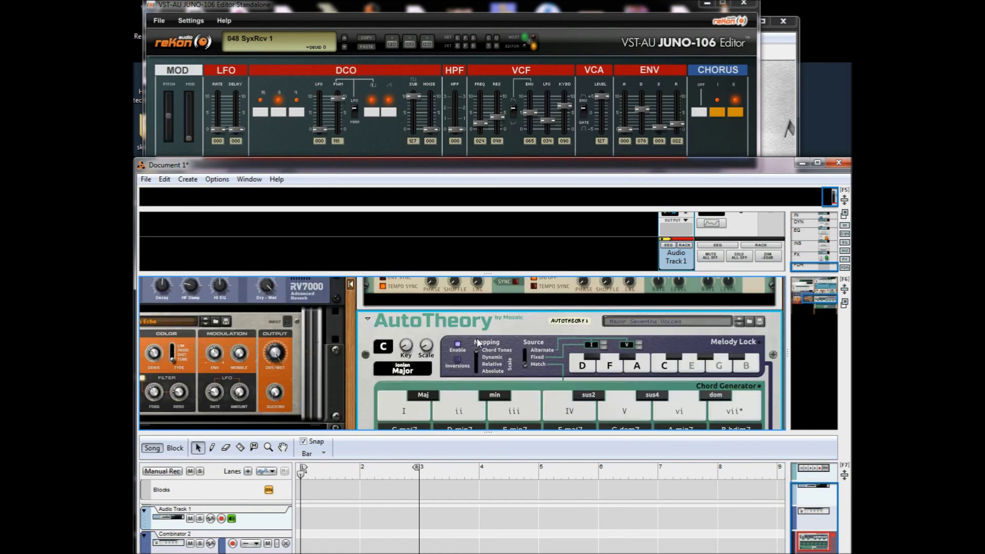
scroll(476, 338, down, 2)
scroll(489, 344, up, 3)
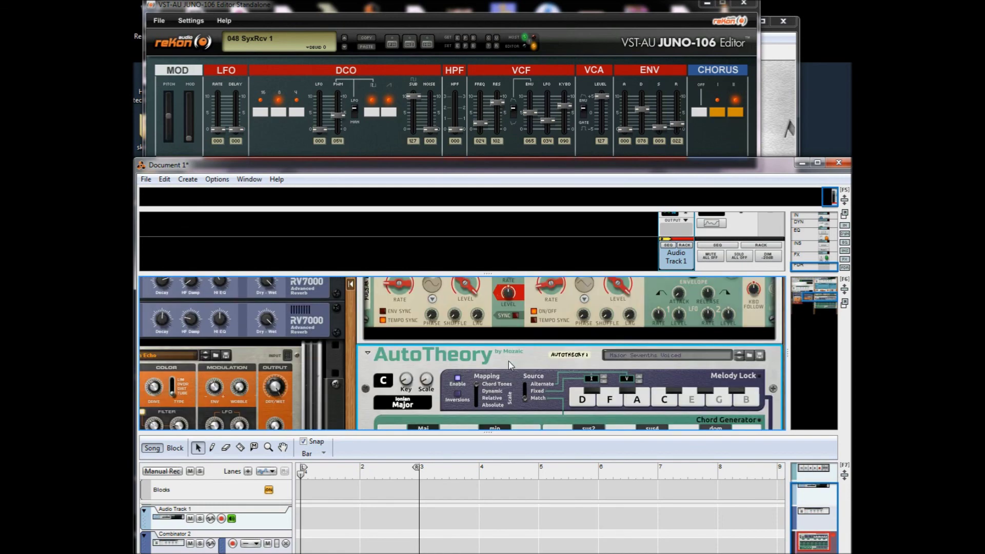